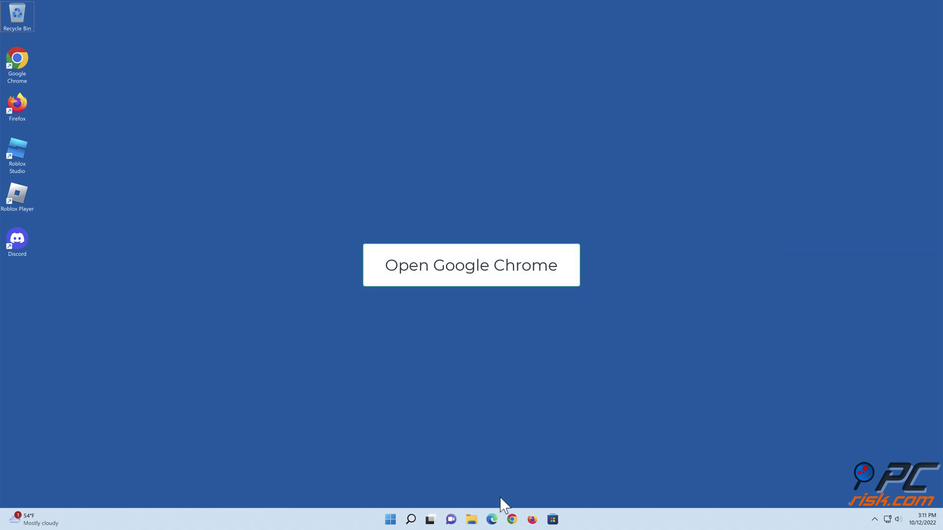
- Launch Google Chrome from the taskbar so it opens on a New Tab page
click(513, 520)
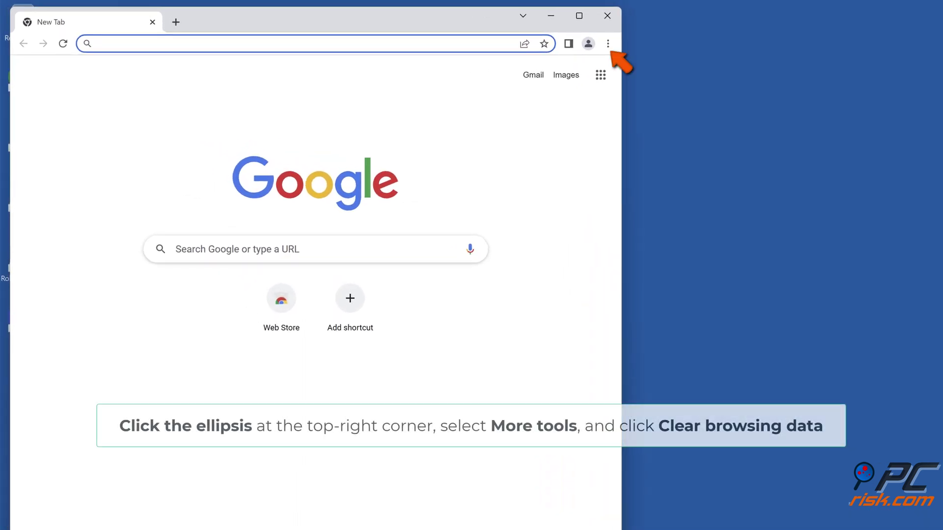
- Clear Chrome's history, downloads, cookies and cache for All time, then close Chrome
click(608, 44)
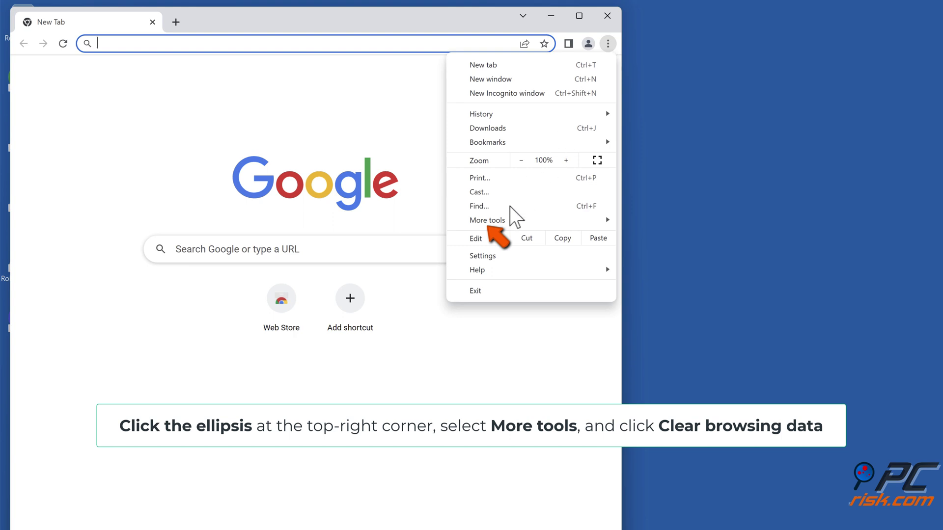
click(499, 225)
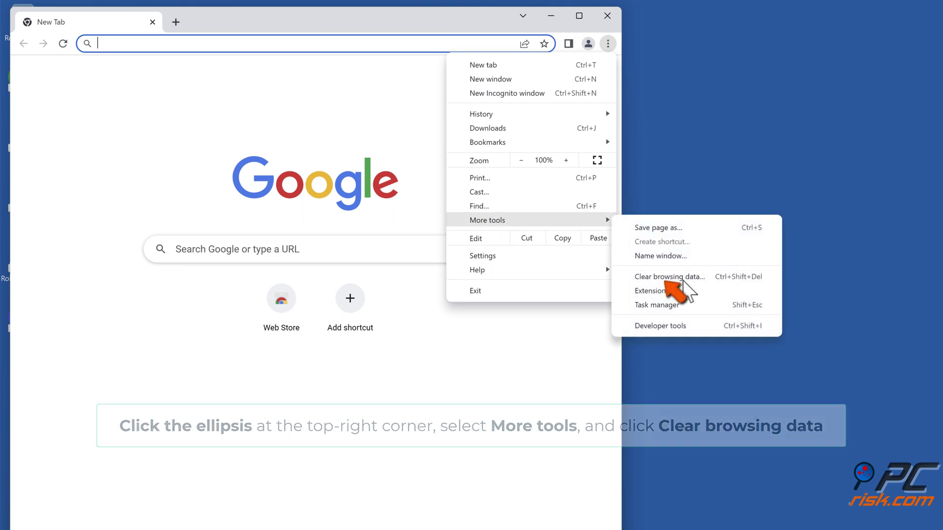
click(682, 278)
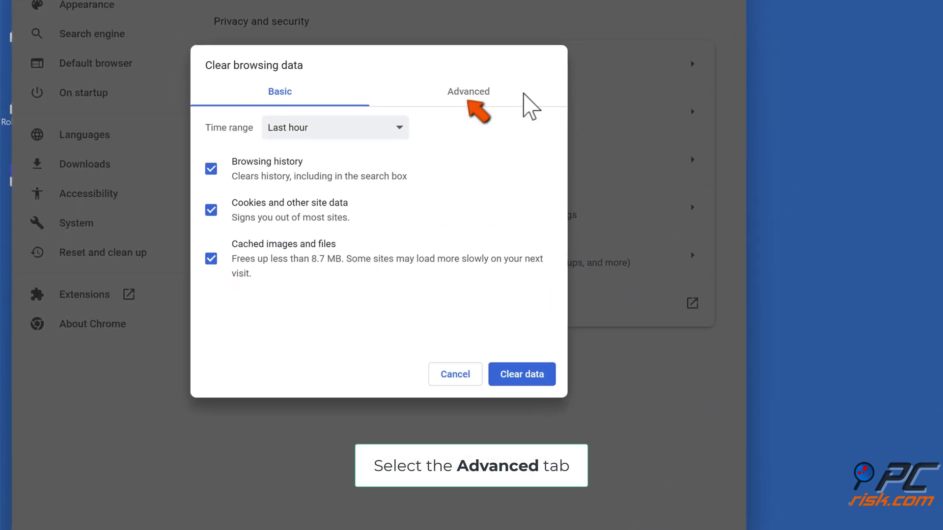
click(472, 94)
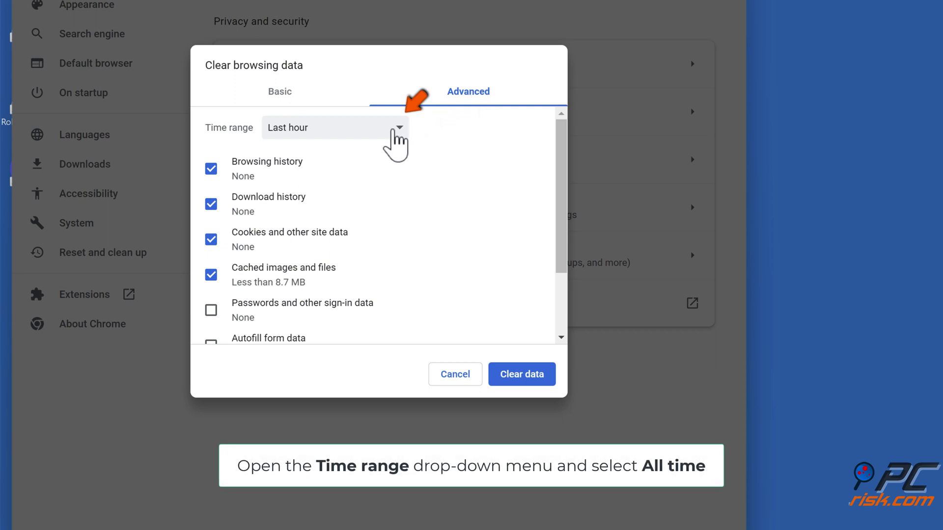
click(398, 130)
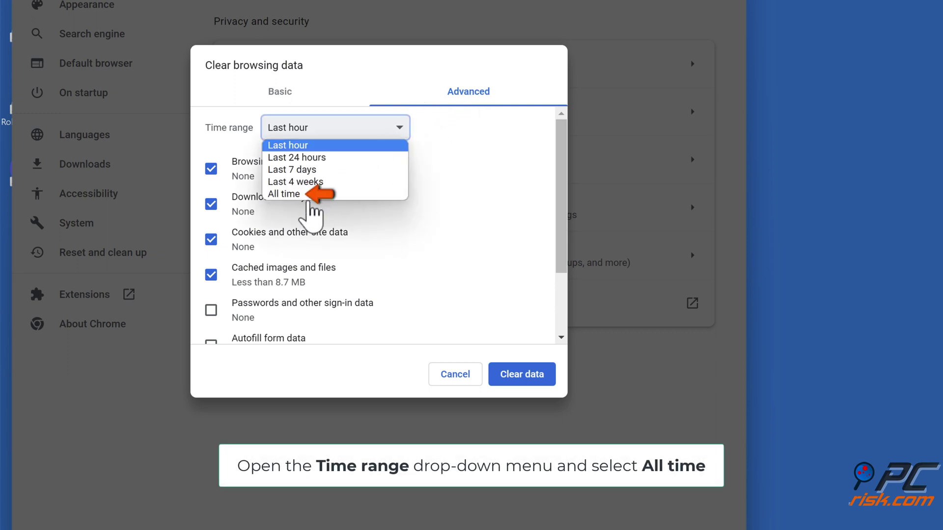
click(295, 195)
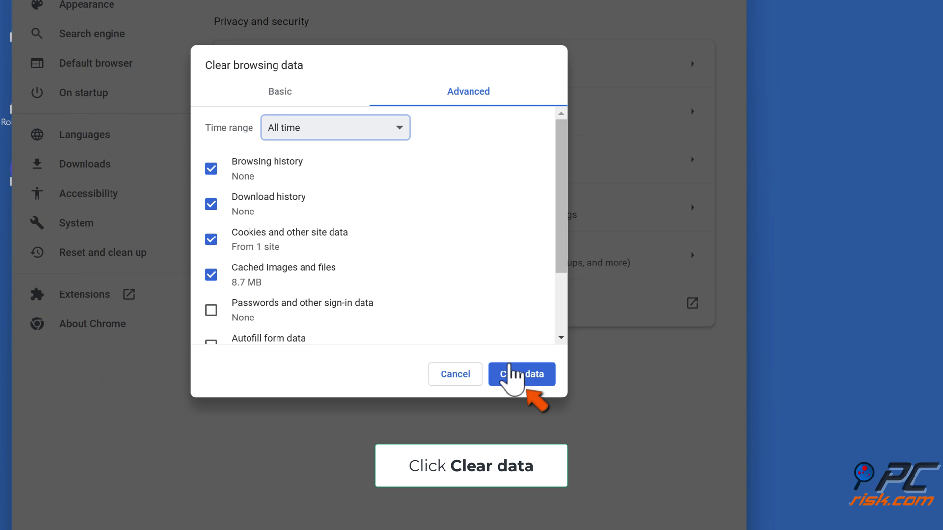
click(521, 376)
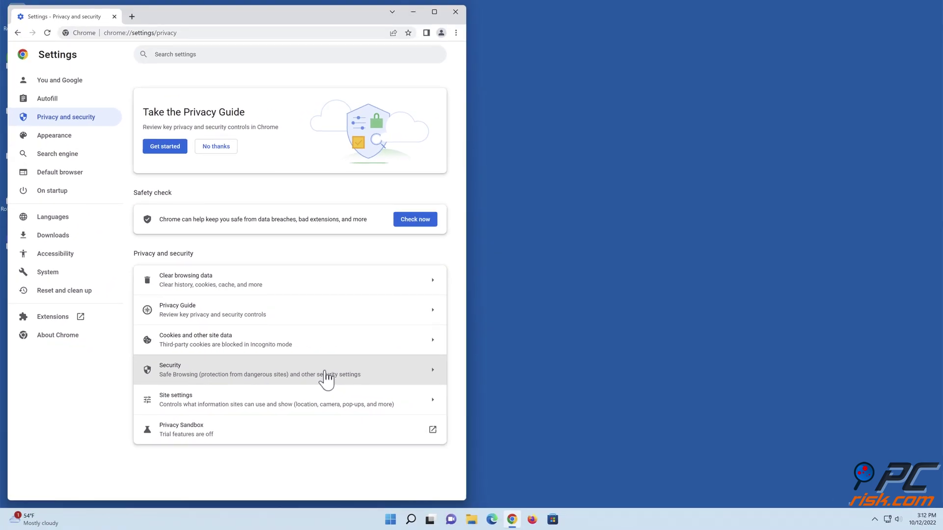
click(456, 11)
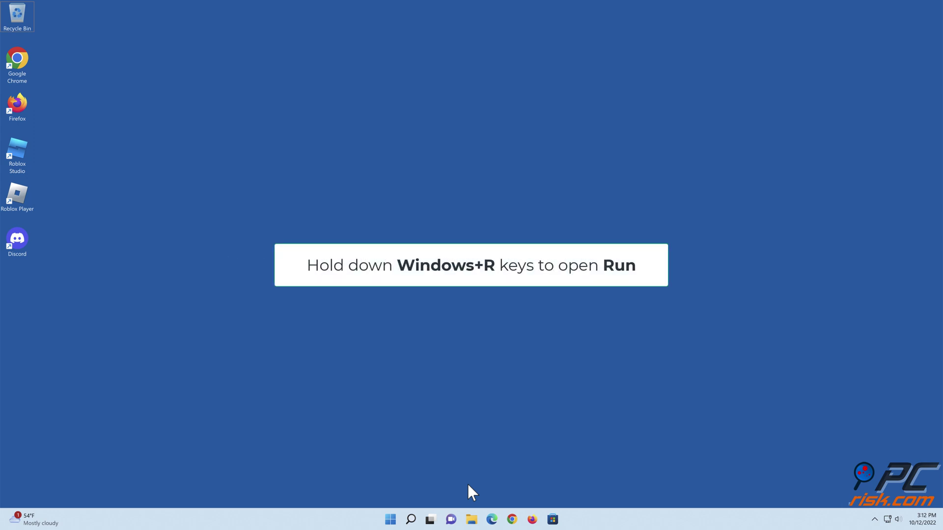
- Open AppData\Local\Roblox\Versions in File Explorer via the Run prompt 'appdata'
key(super+r)
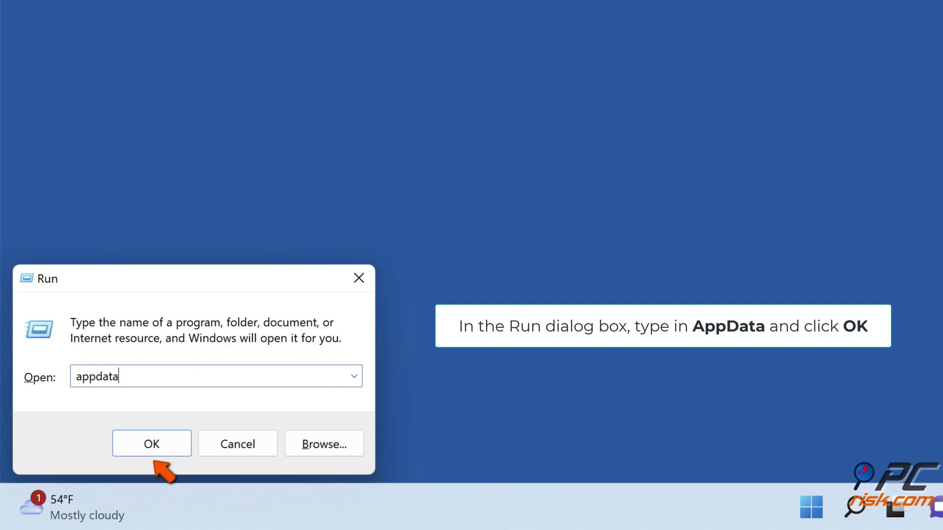
click(156, 454)
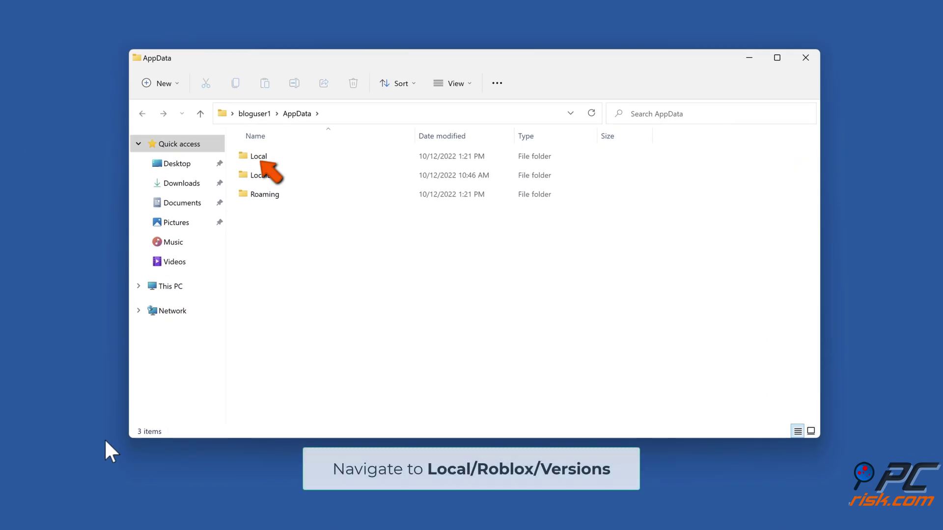
double_click(269, 161)
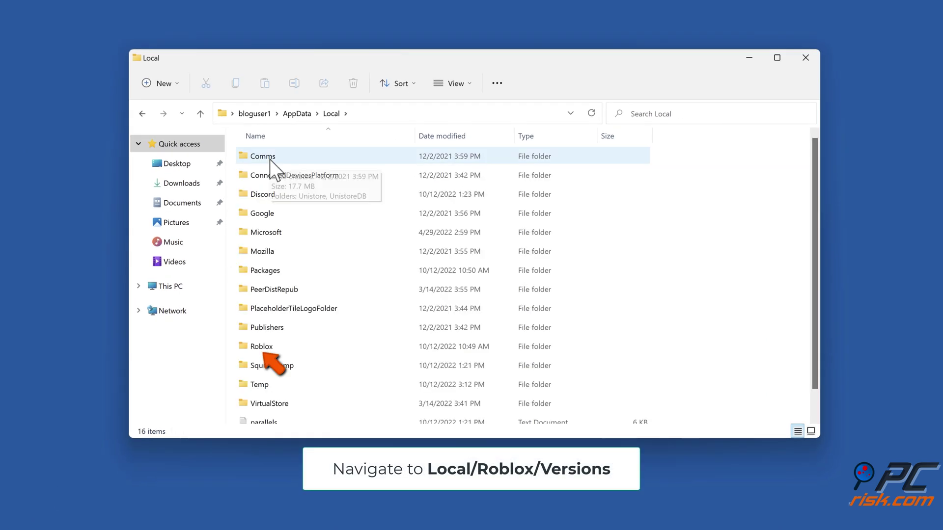
double_click(268, 348)
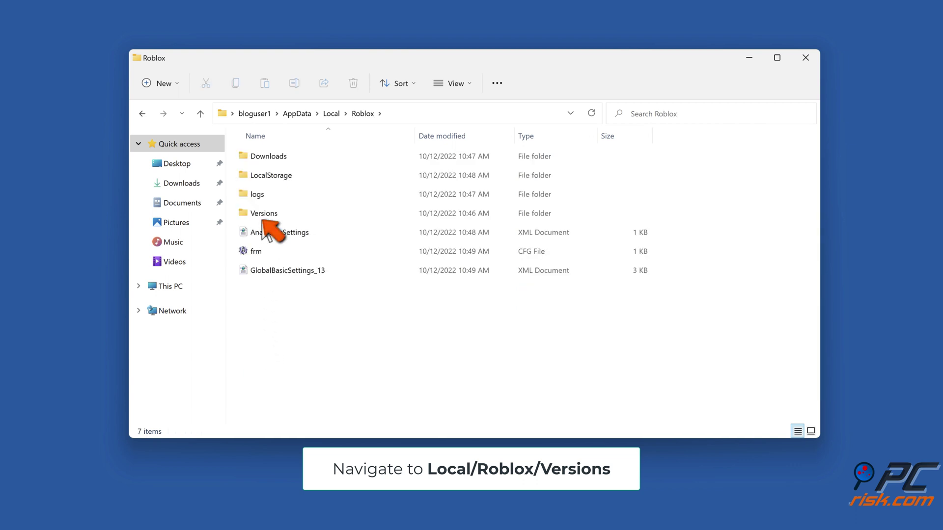
double_click(262, 216)
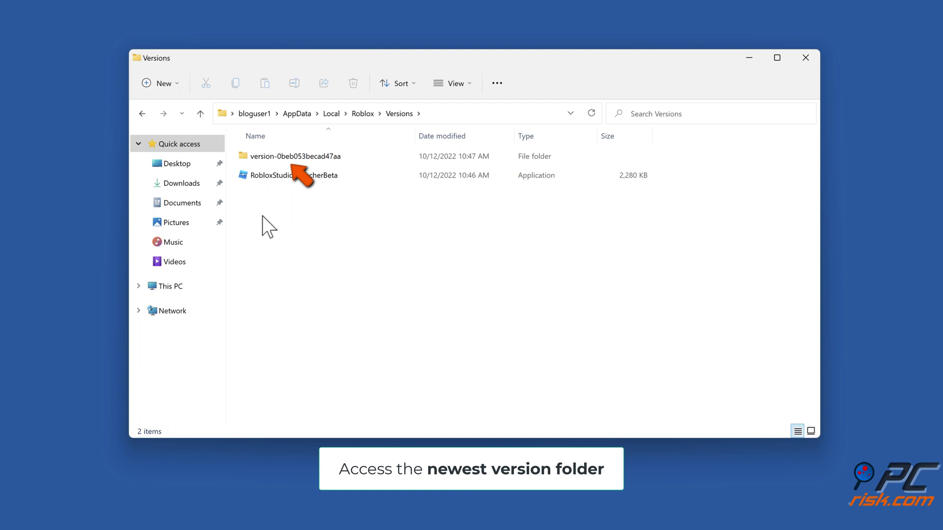
- Set RobloxPlayerBeta to Windows 7 compatibility, administrator, fullscreen optimizations off; close Explorer
double_click(284, 161)
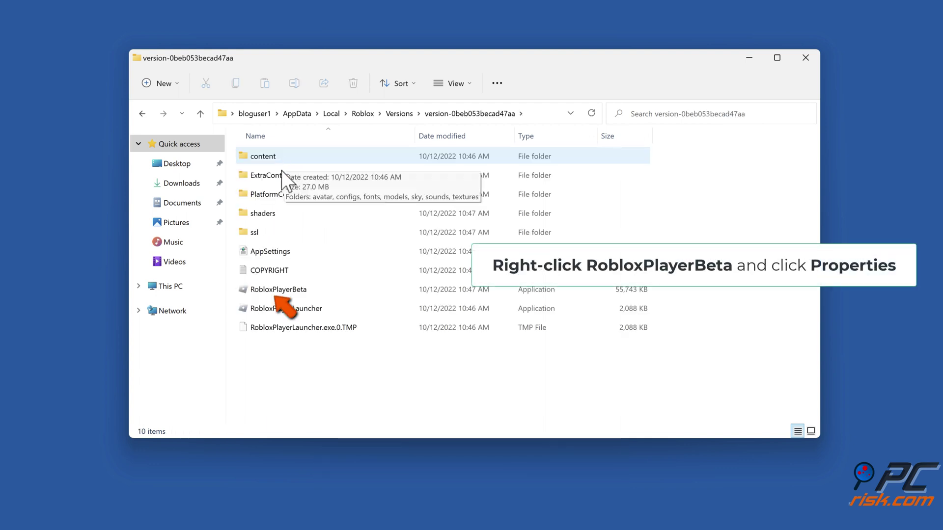
right_click(285, 290)
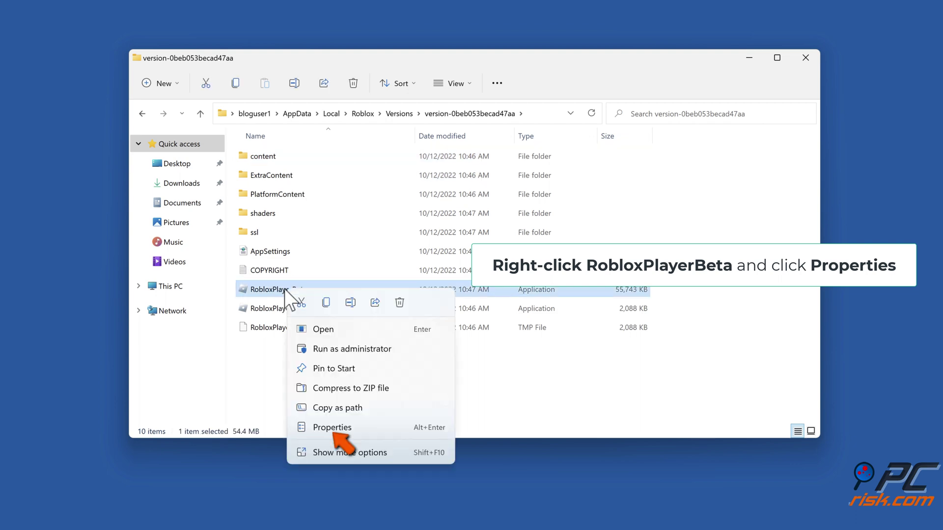
click(330, 427)
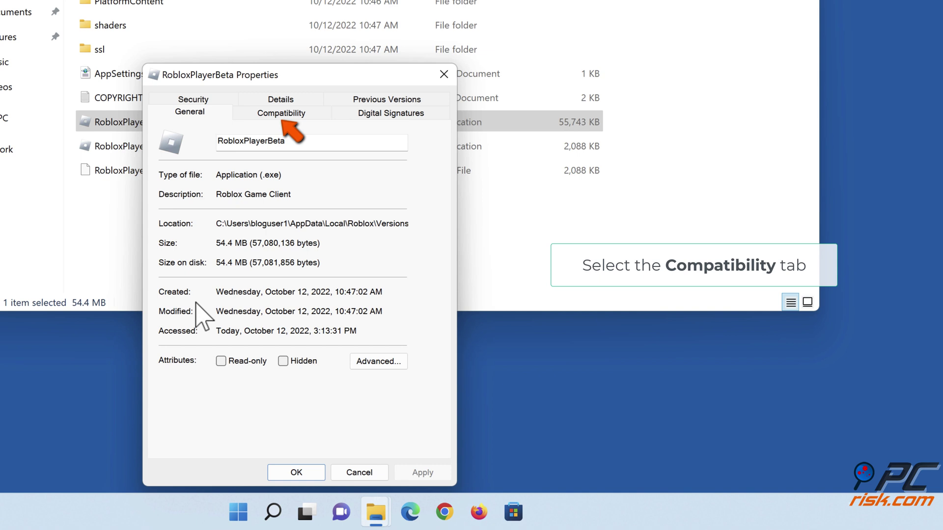
click(278, 114)
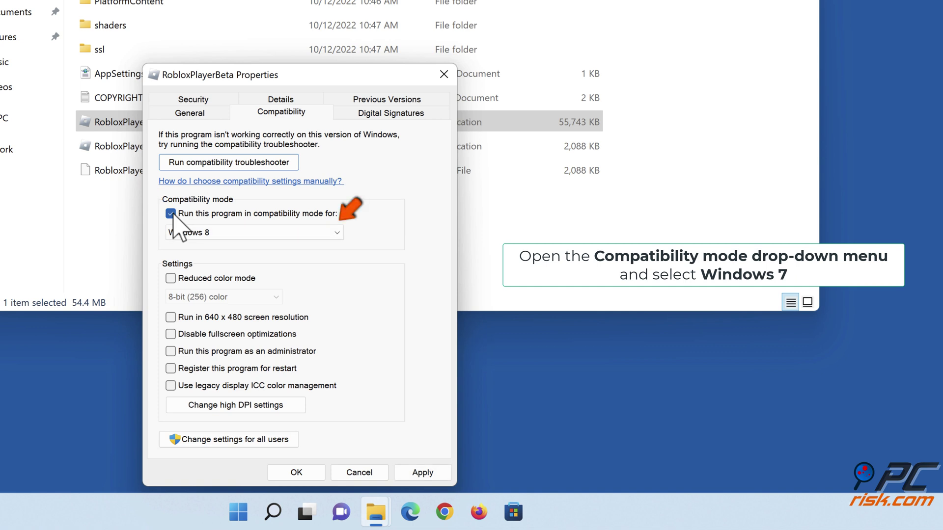
click(340, 234)
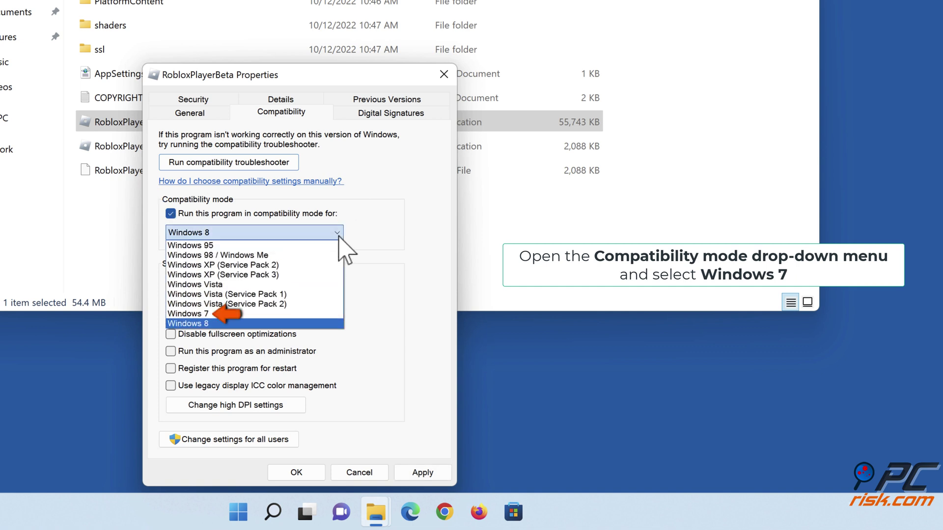
click(229, 313)
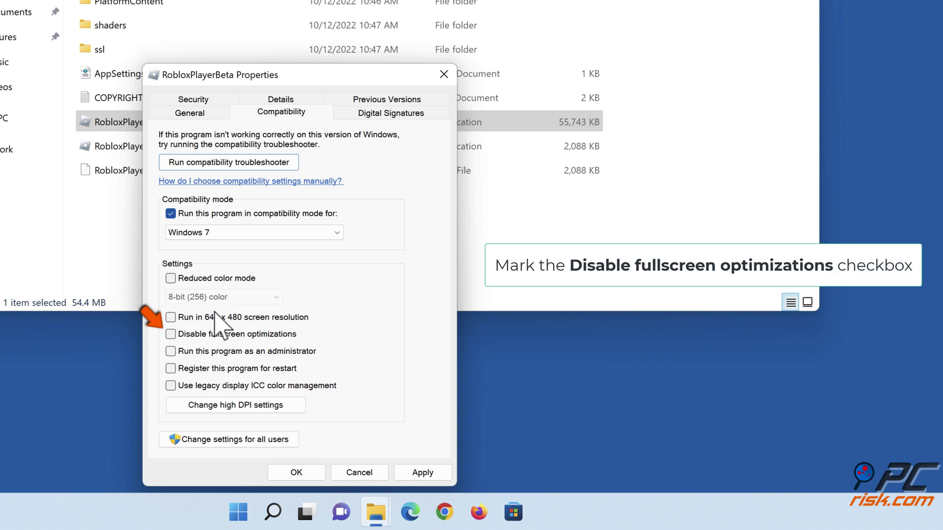
click(171, 336)
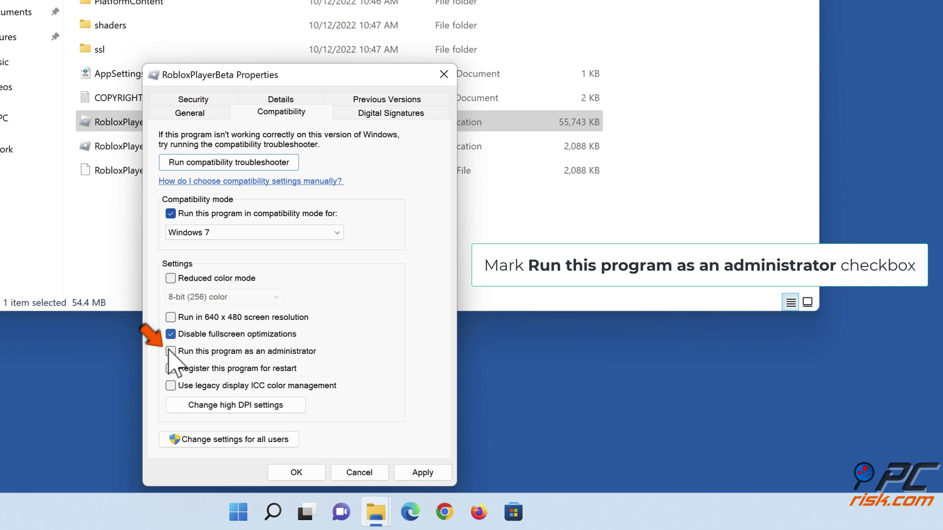
click(170, 351)
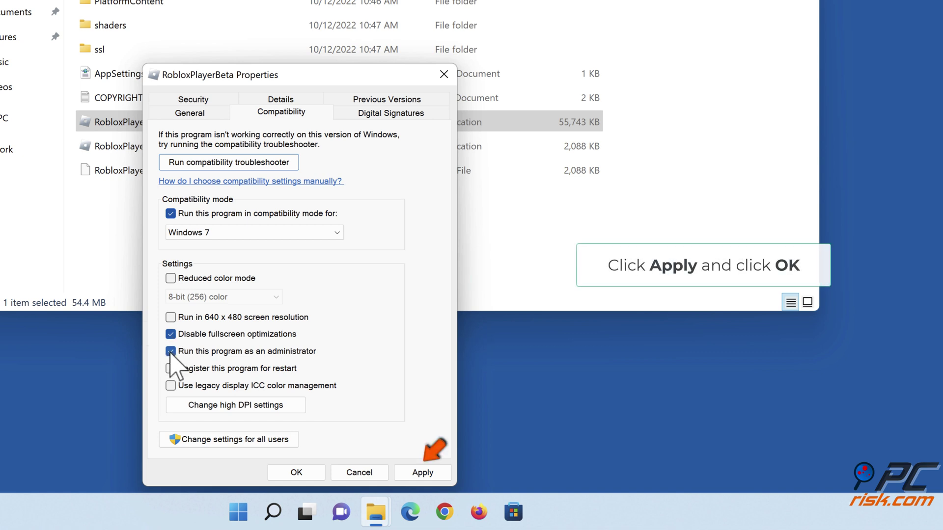
click(423, 479)
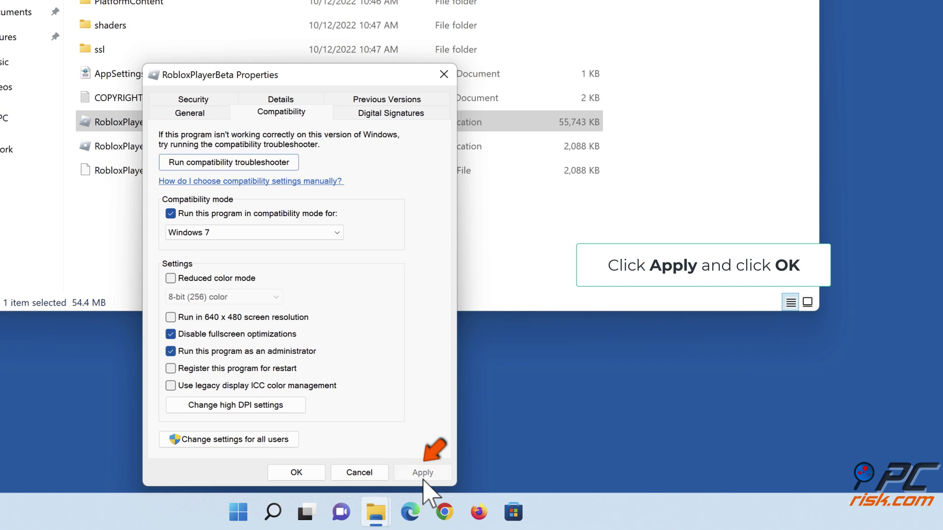
click(298, 475)
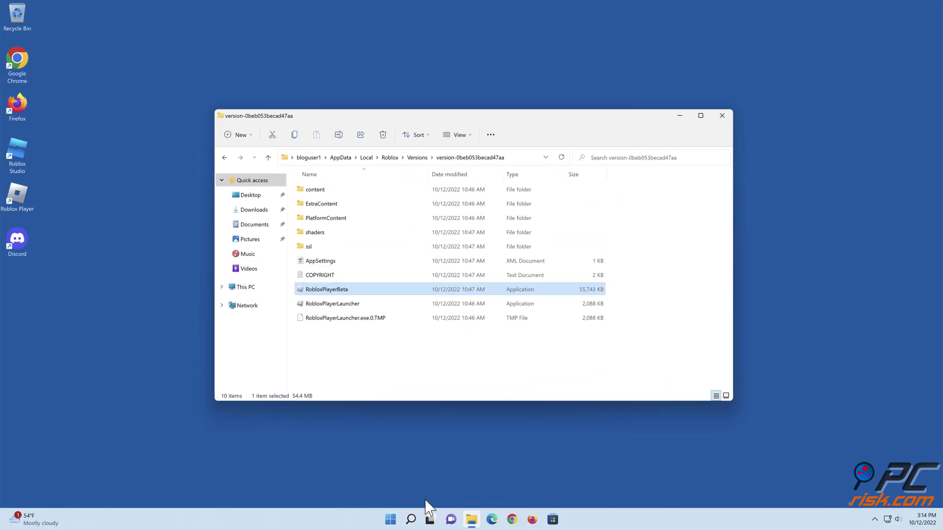
click(723, 118)
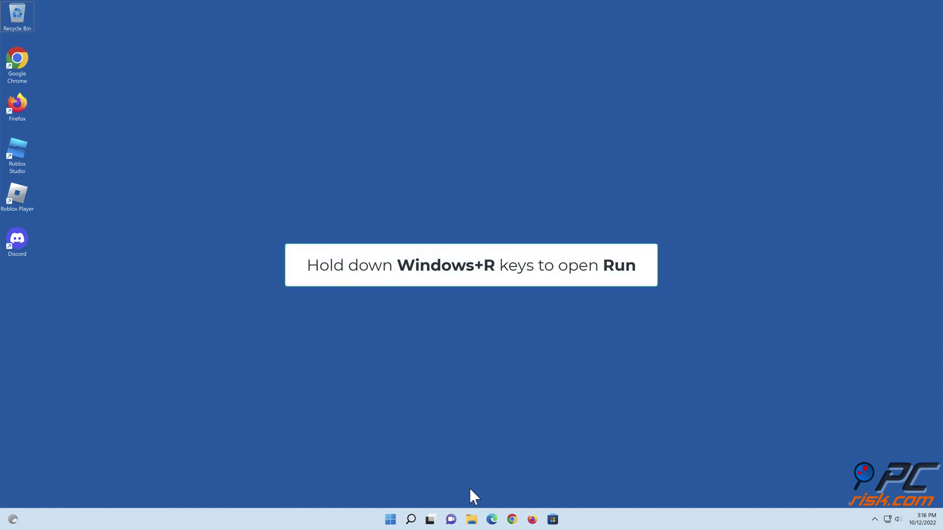
- Reopen the AppData folder through the Run prompt with 'appdata'
key(super+r)
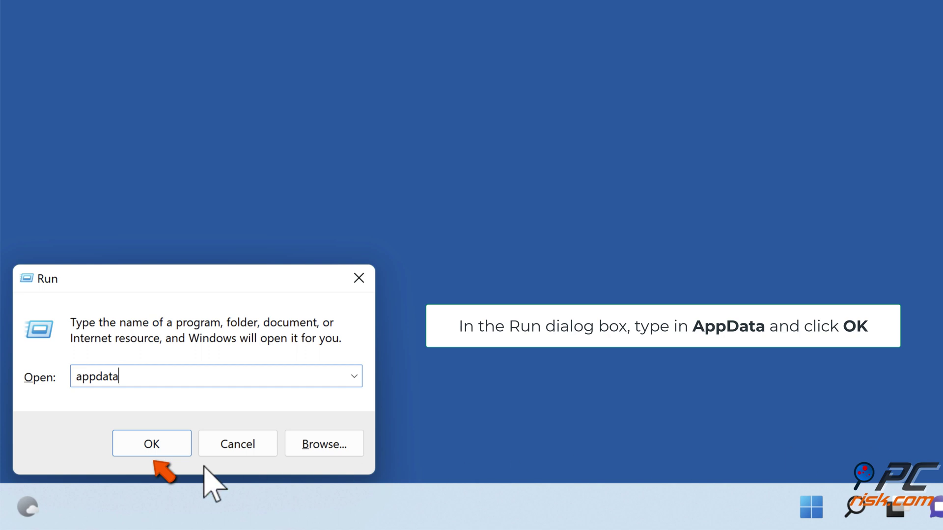
click(155, 452)
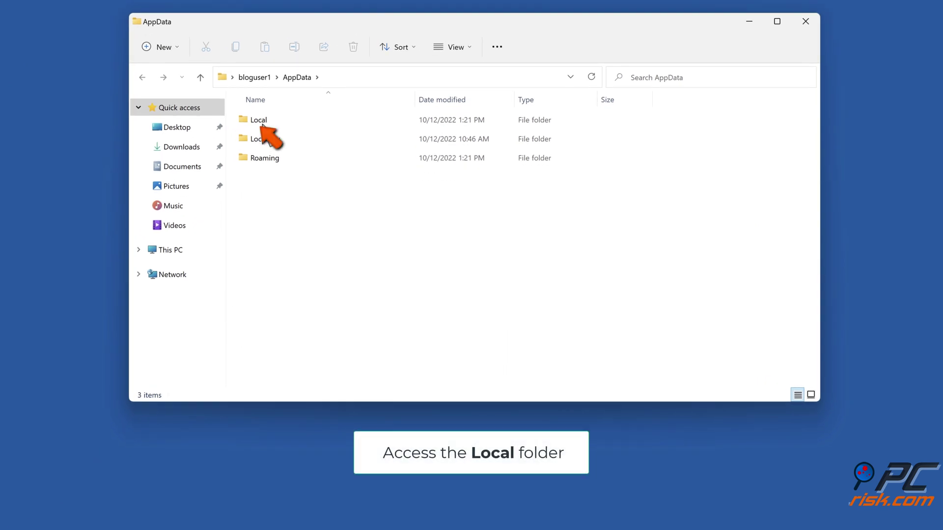
- Rename the Roblox folder in AppData\Local to Roblox.old
double_click(263, 123)
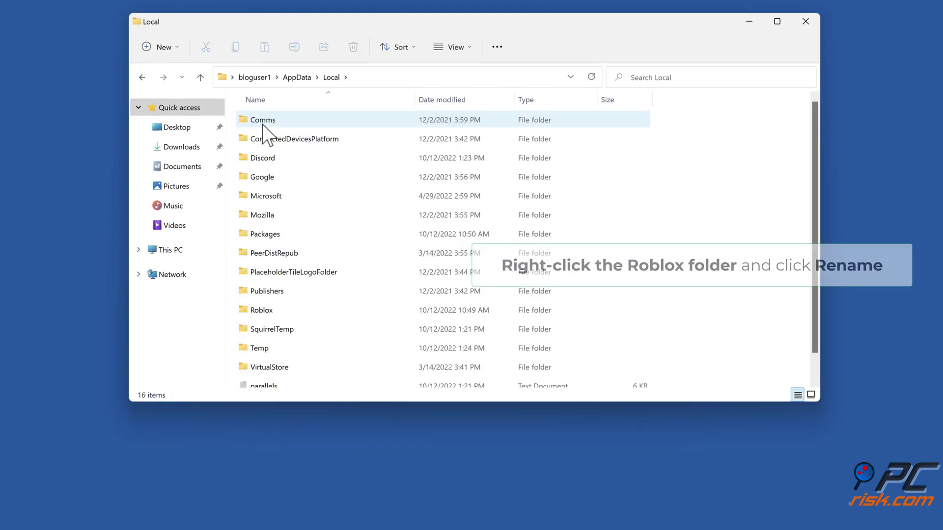
scroll(262, 125, down, 1)
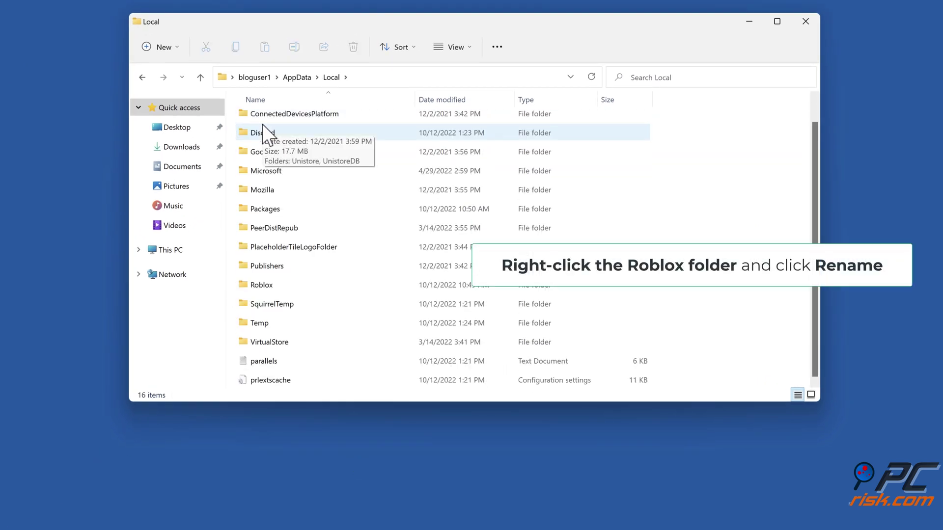
click(282, 287)
right_click(281, 285)
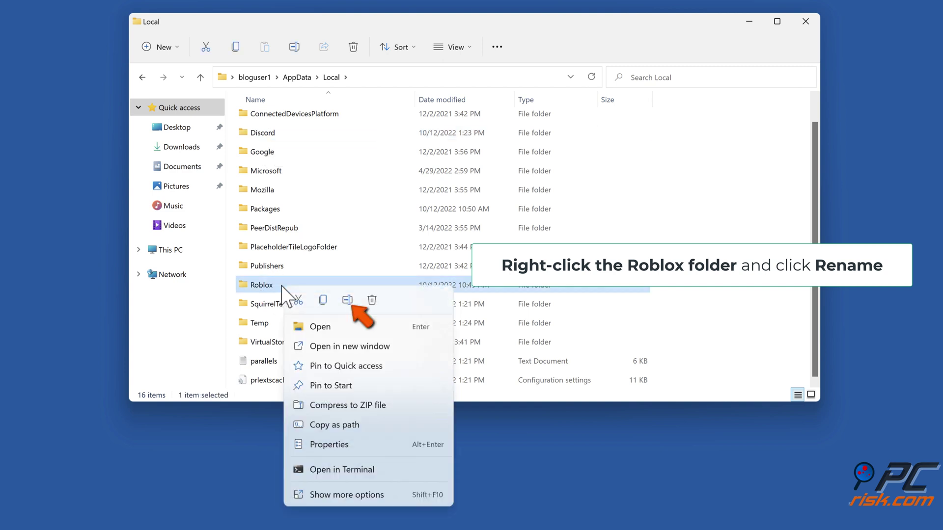
click(351, 307)
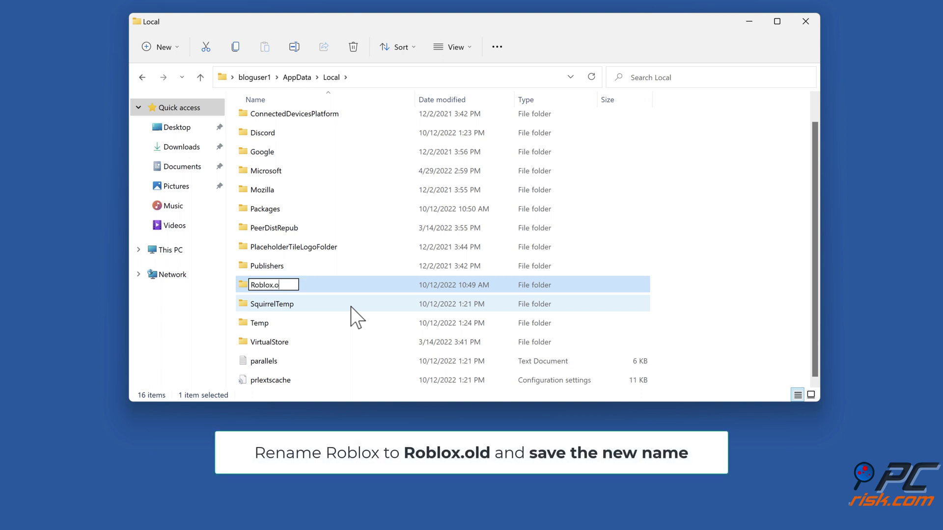
key(Return)
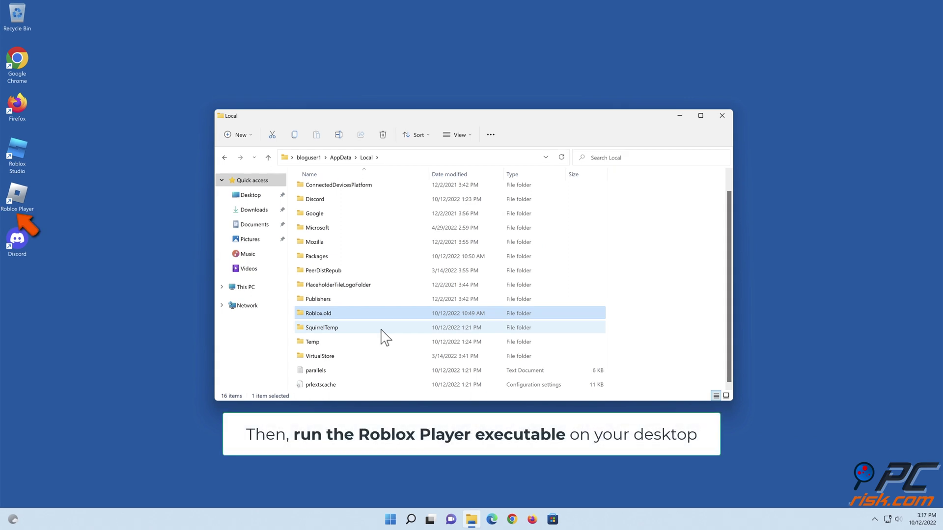
- Launch Roblox Player, sign in with the account username and password, then close it
double_click(21, 208)
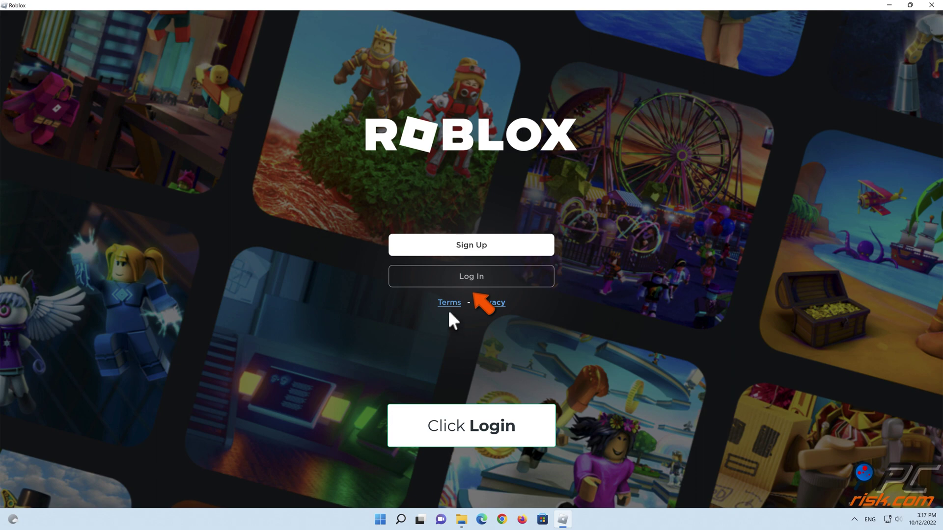
click(465, 284)
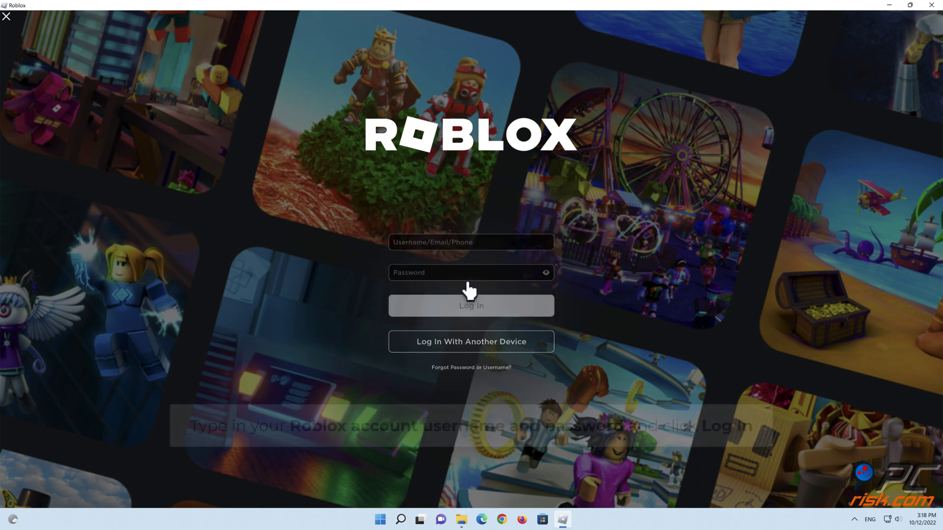
click(468, 241)
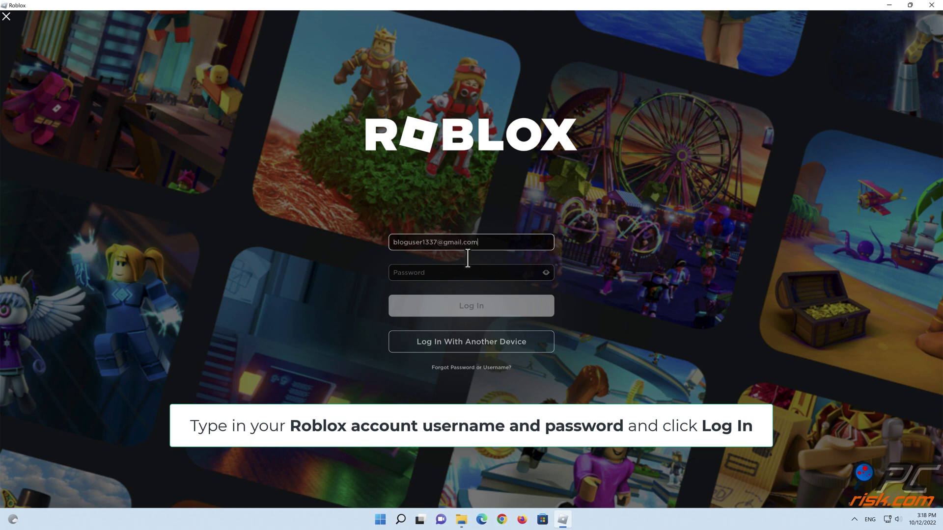
click(463, 274)
text(•)
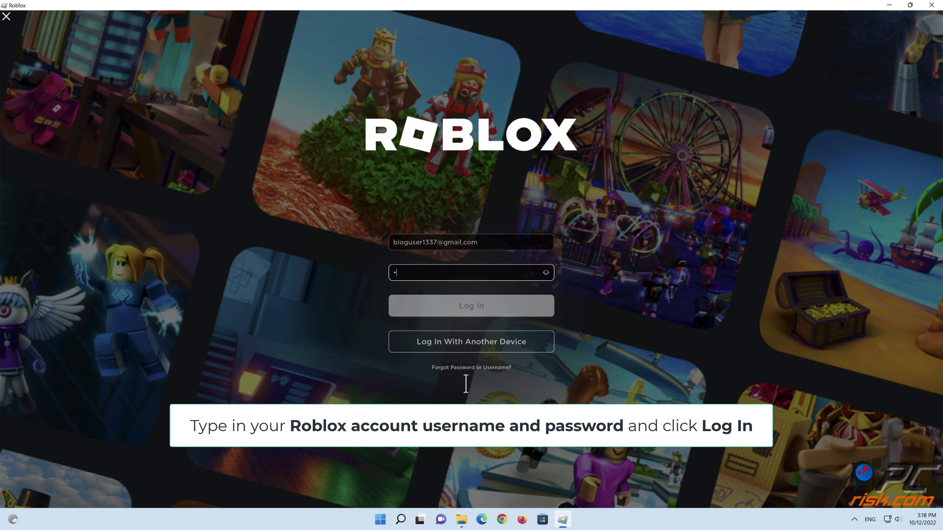
text(•••••••••••)
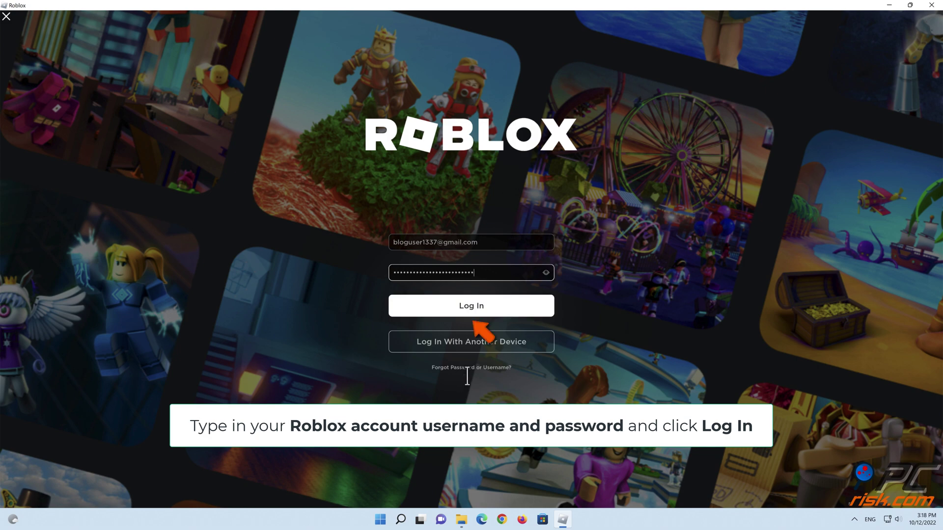
click(473, 318)
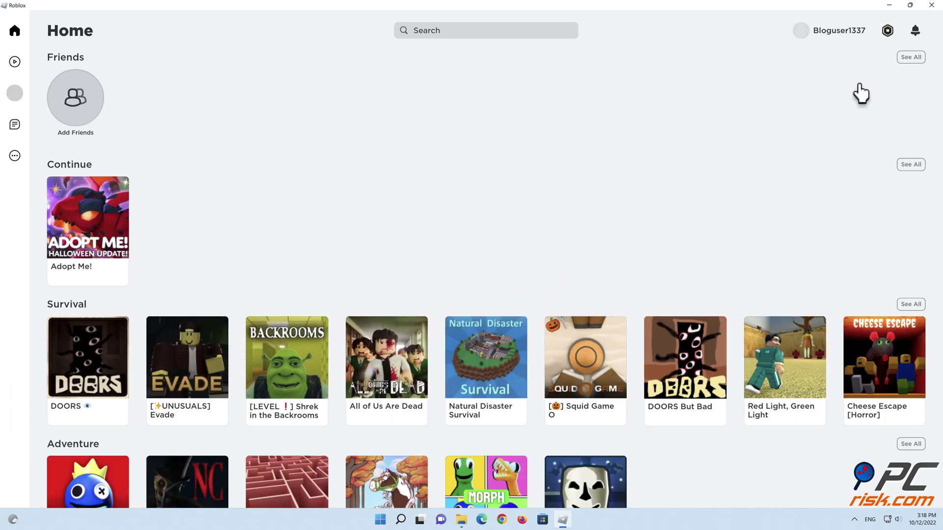
click(932, 6)
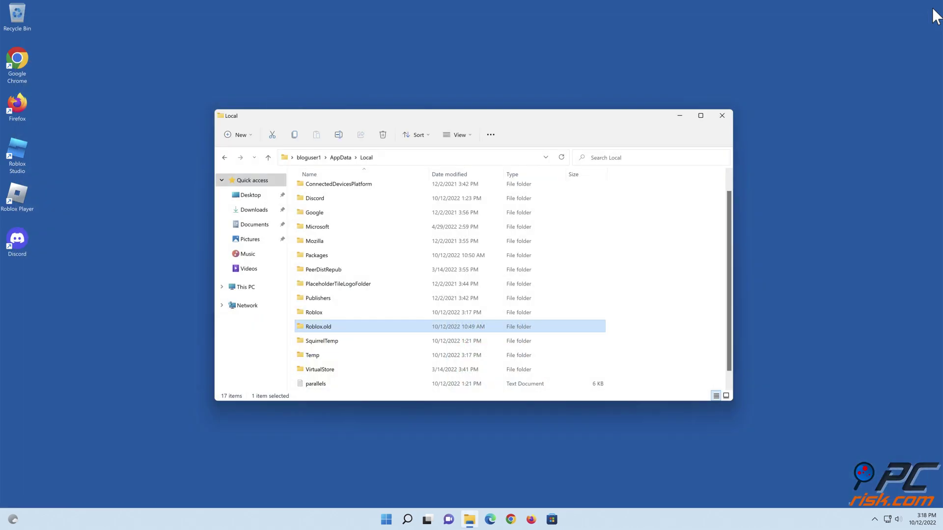
- Close the Local window and open the Temp folder using %temp% in the Run prompt
click(723, 115)
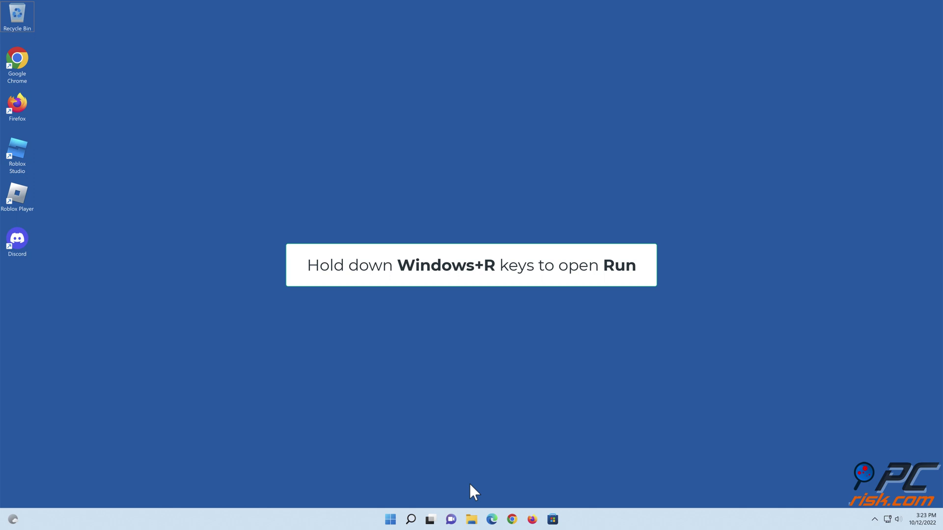
key(super+r)
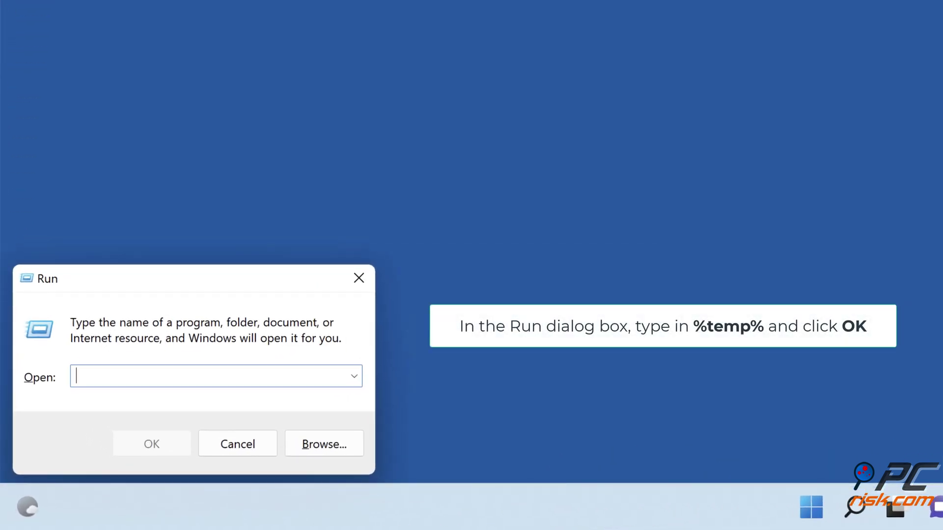
text(%tem)
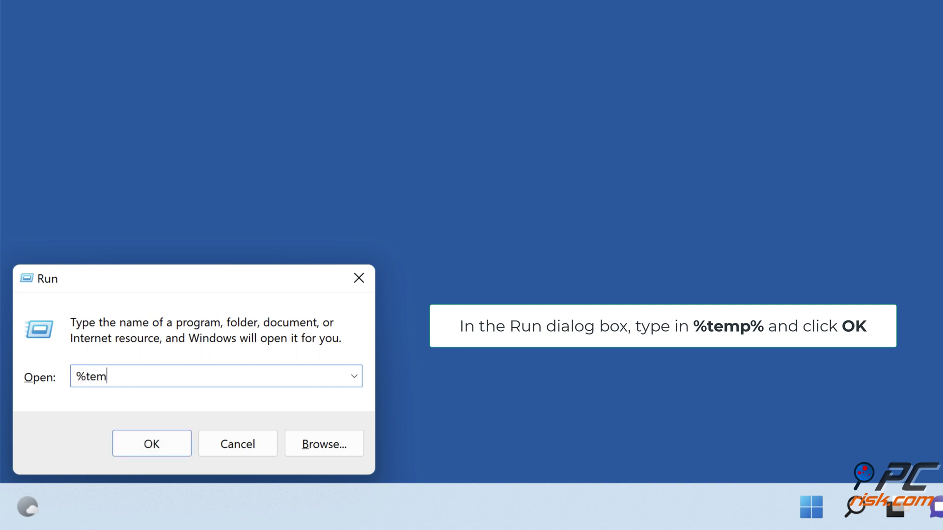
text(p%)
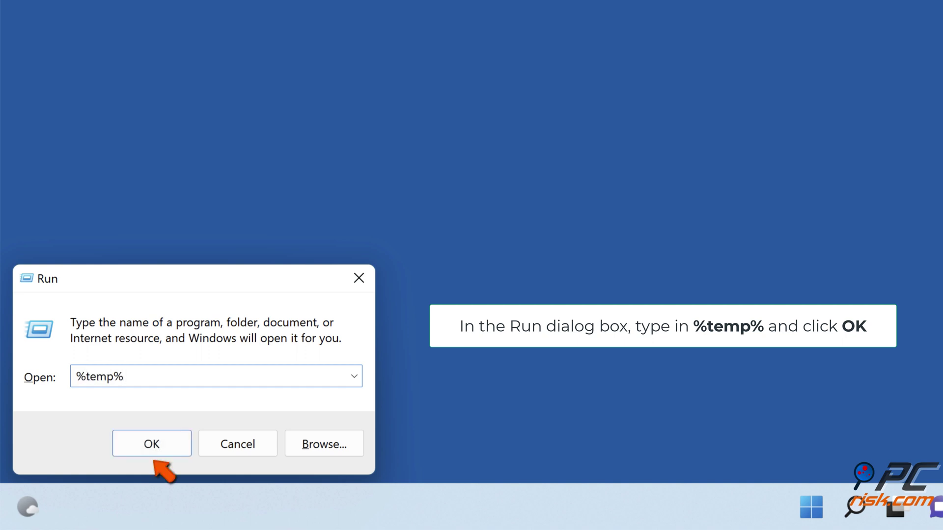
click(159, 455)
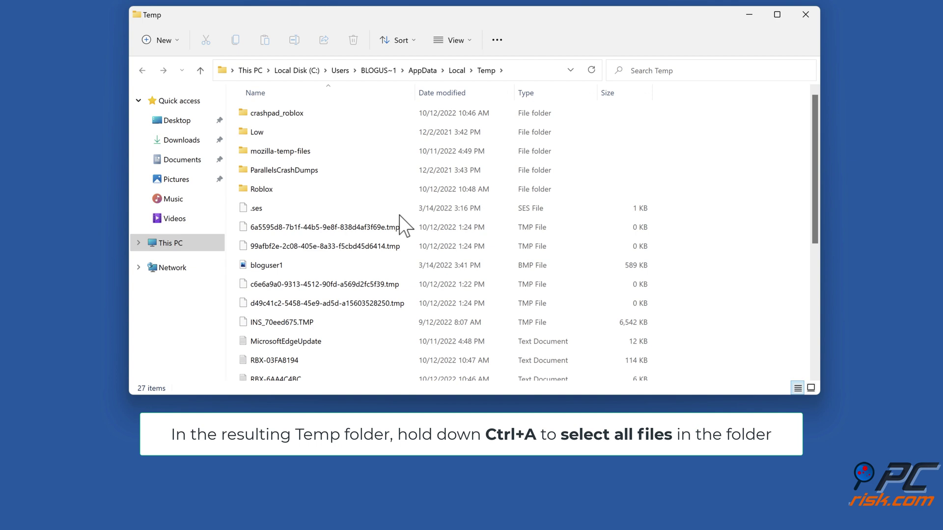
- Delete all Temp folder contents, skipping the in-use files, then close the window
key(ctrl+a)
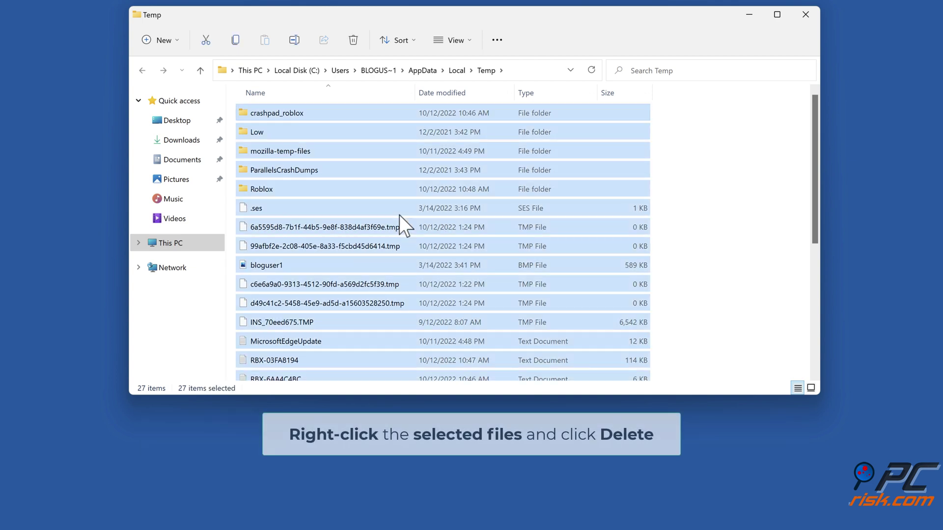
right_click(399, 215)
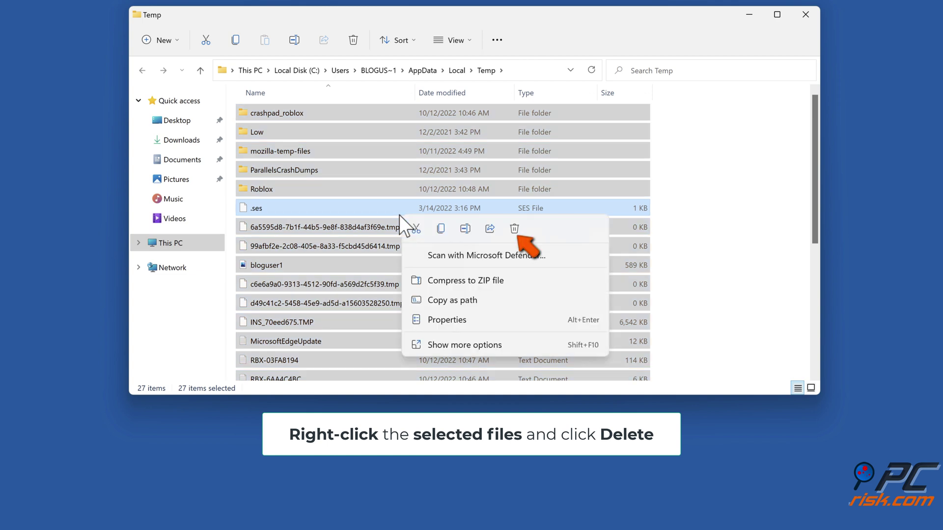
click(515, 229)
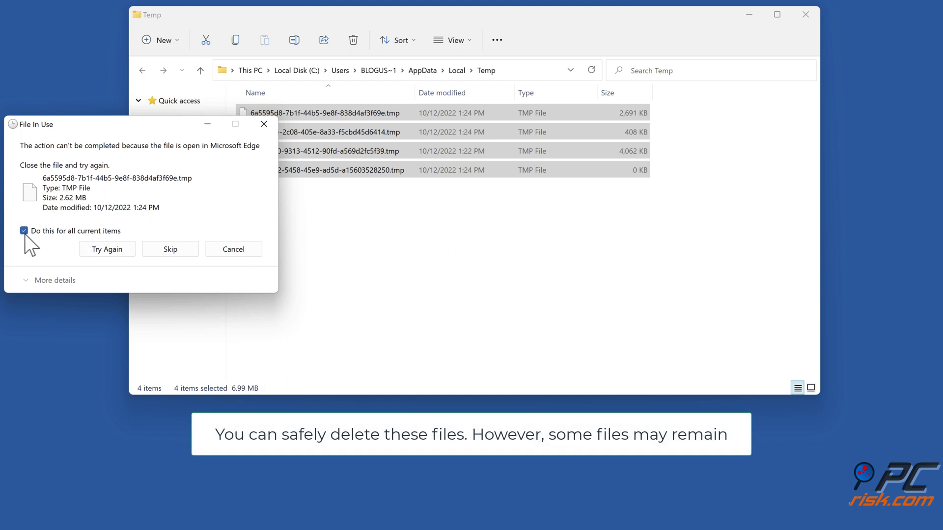
click(170, 255)
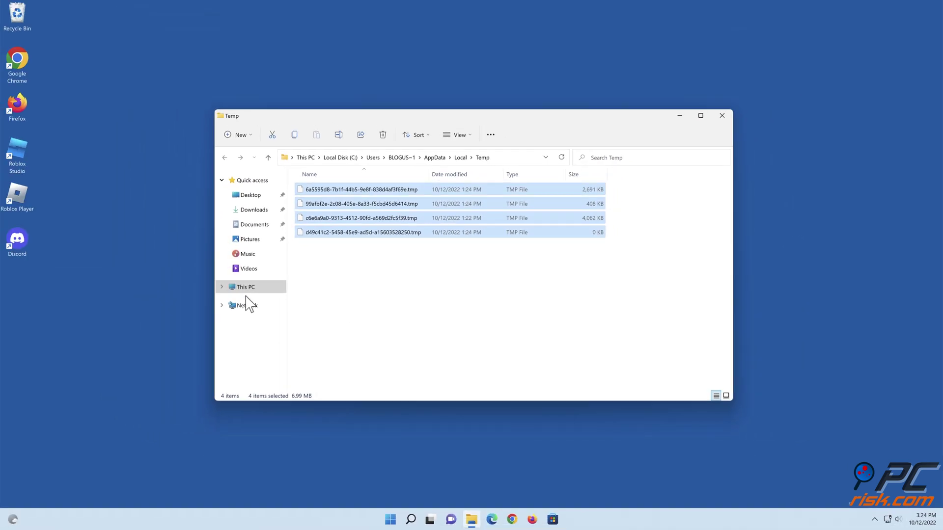
click(722, 116)
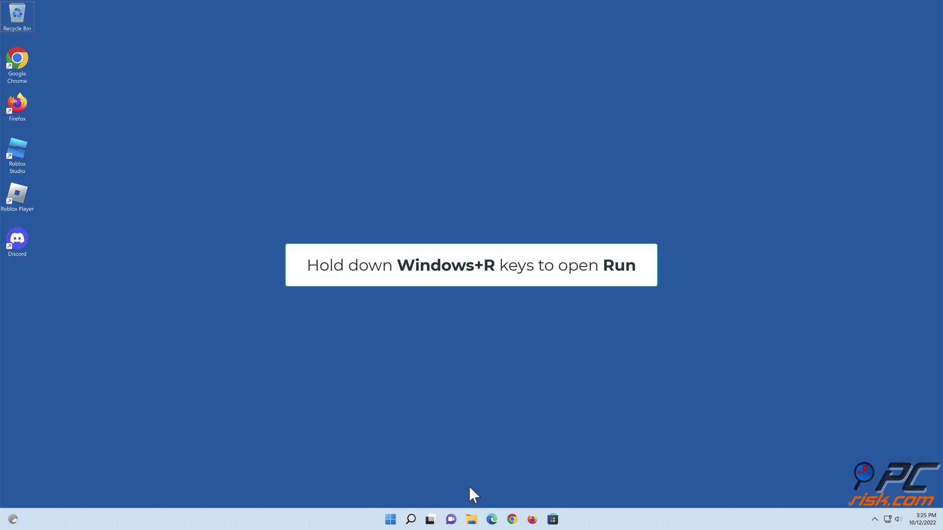
- Run sfc /scannow in an administrator Command Prompt, then close the window
key(super+r)
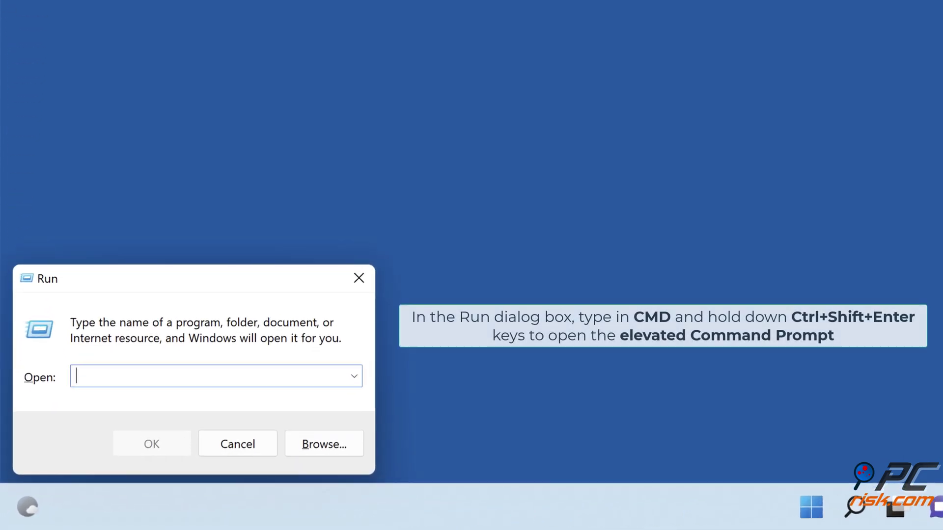
text(cmd)
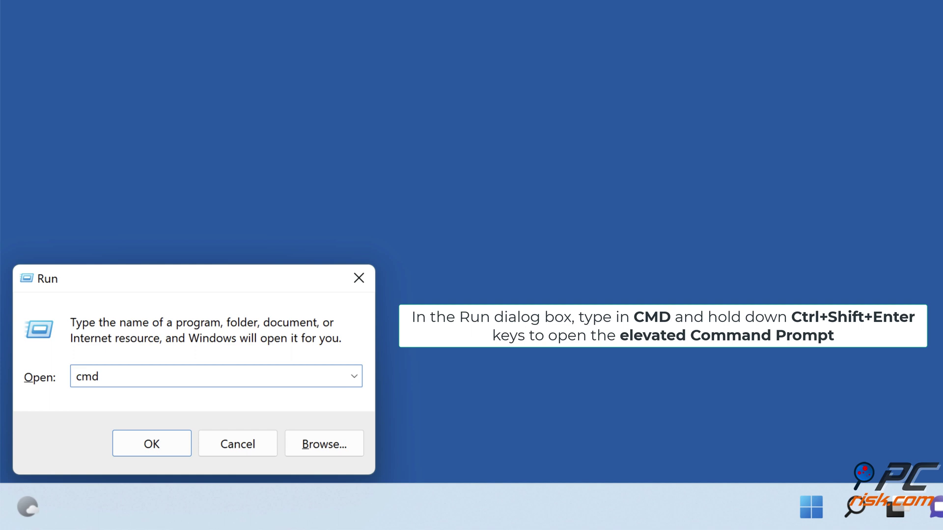
key(ctrl+shift+Return)
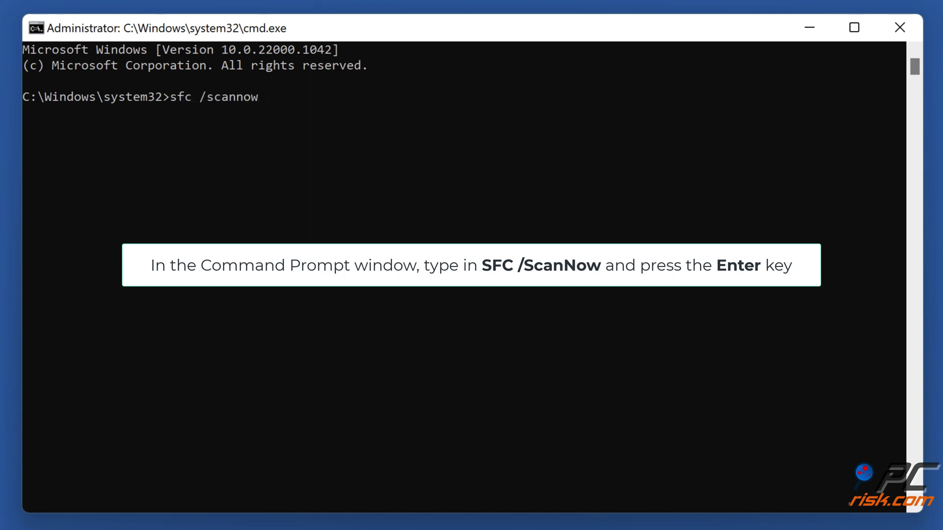
text(sfc /scannow)
key(Return)
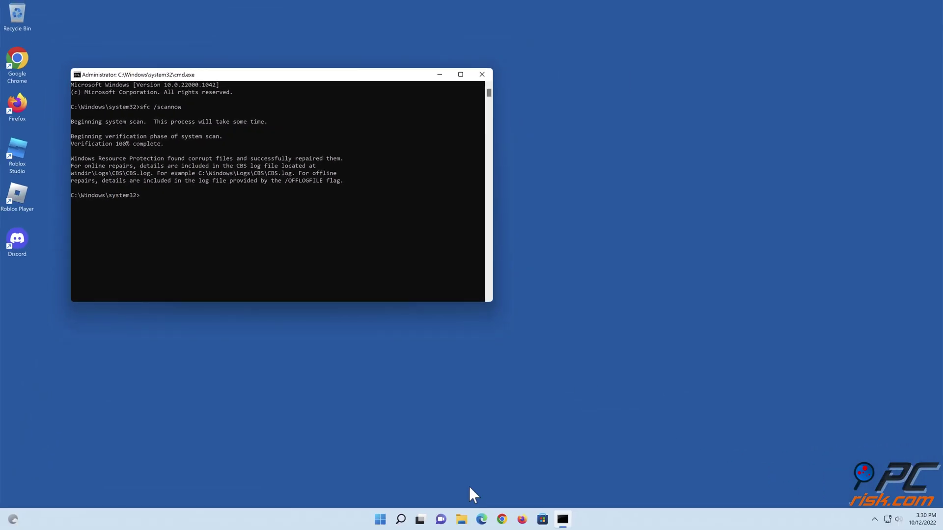
click(483, 75)
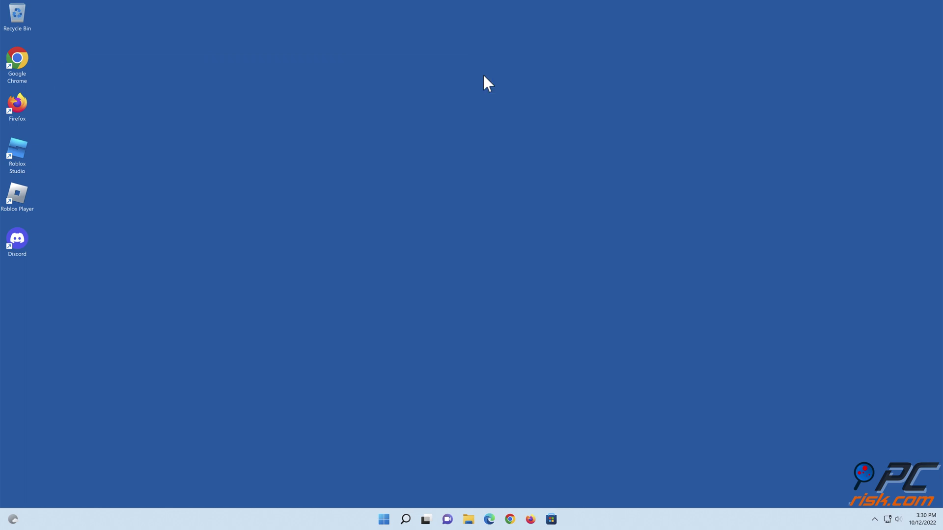
- Restart Windows 11 through the Start menu's power options
click(391, 520)
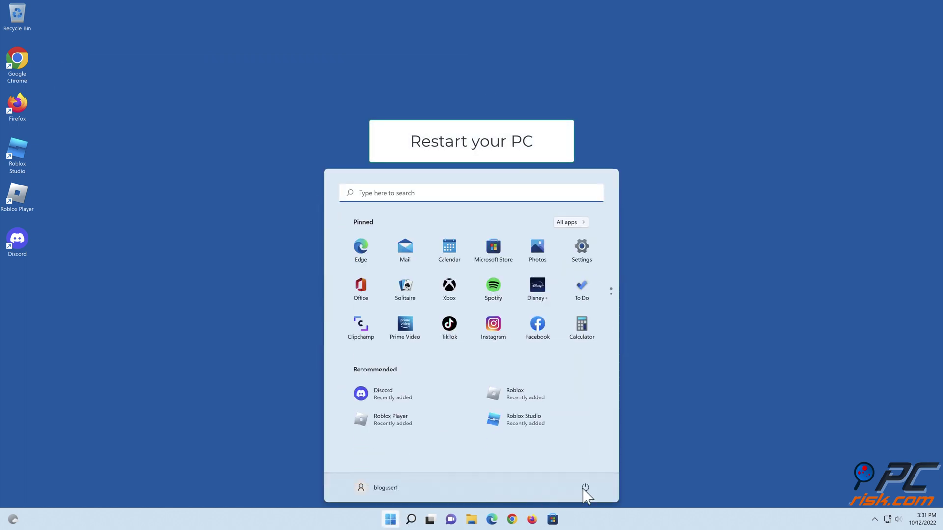
click(584, 489)
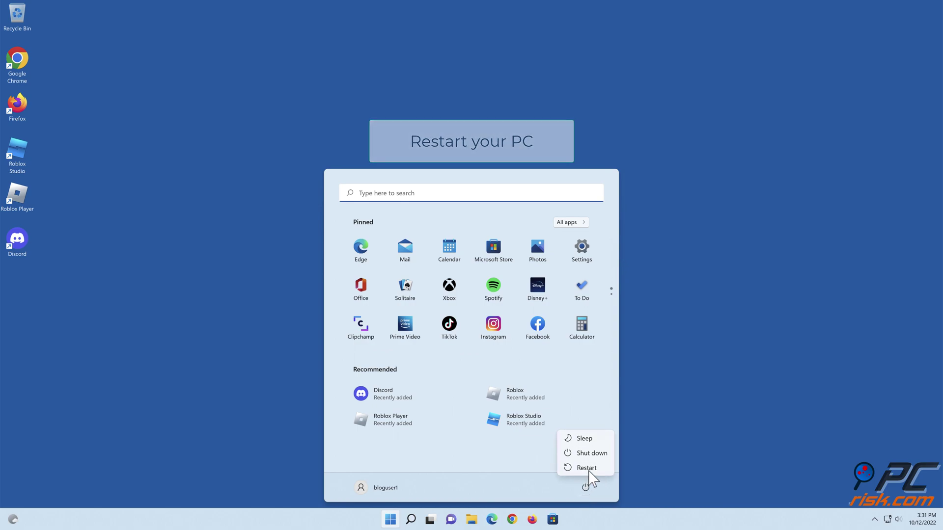
click(587, 470)
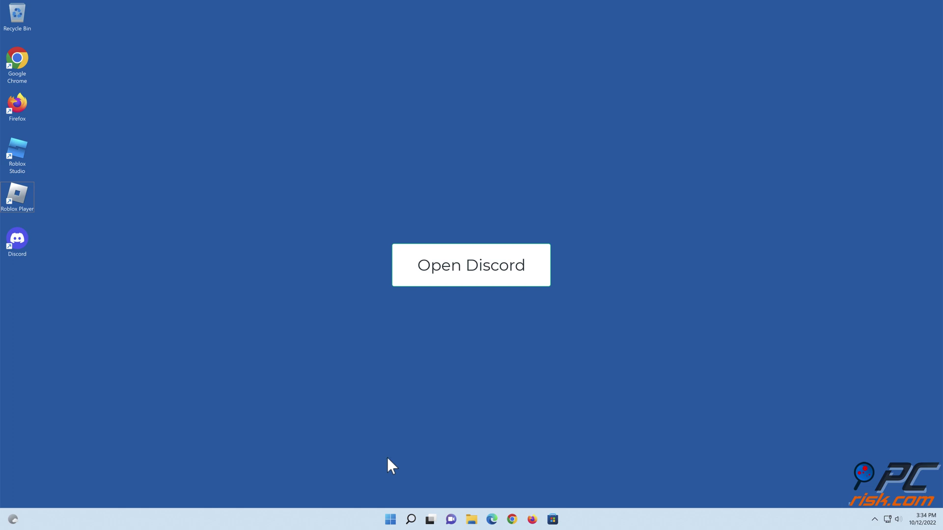
- Launch Discord, disable the in-game overlay for Roblox under Registered Games, then close Discord
double_click(24, 248)
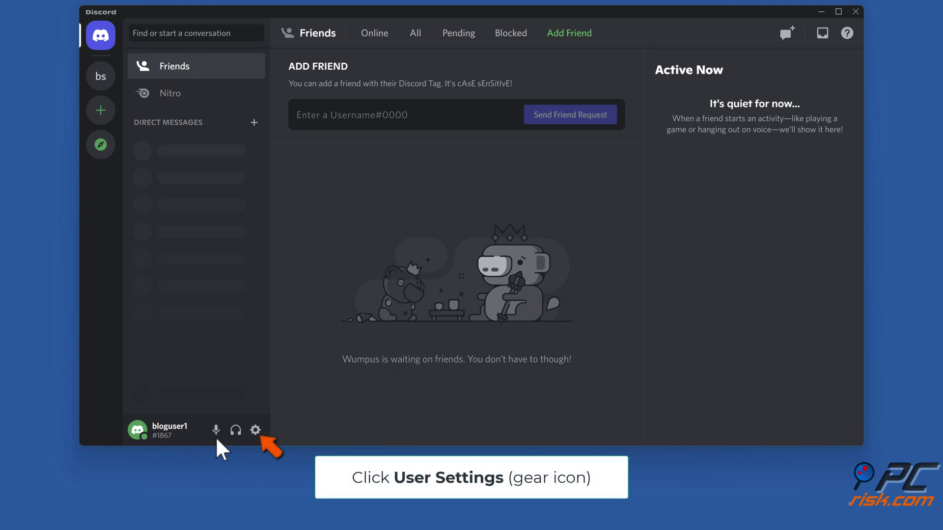
click(255, 431)
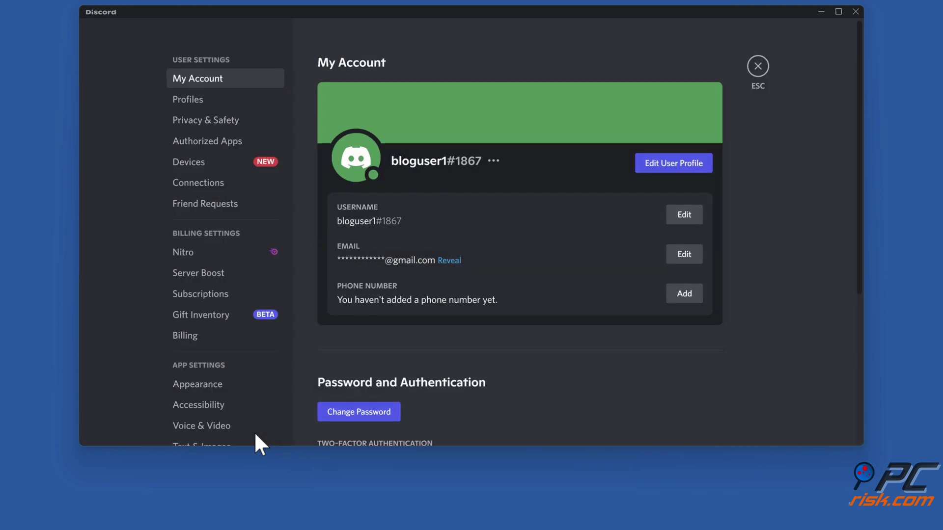
scroll(250, 373, down, 5)
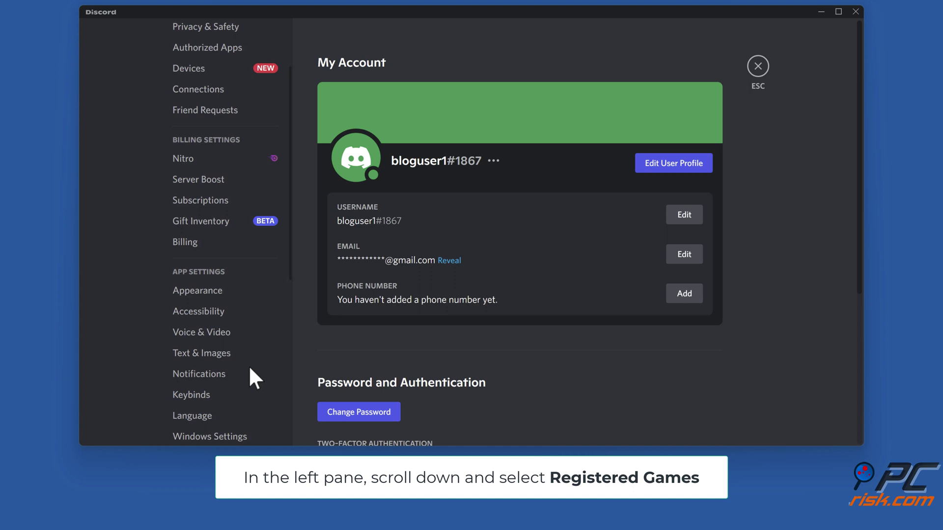
scroll(249, 369, down, 2)
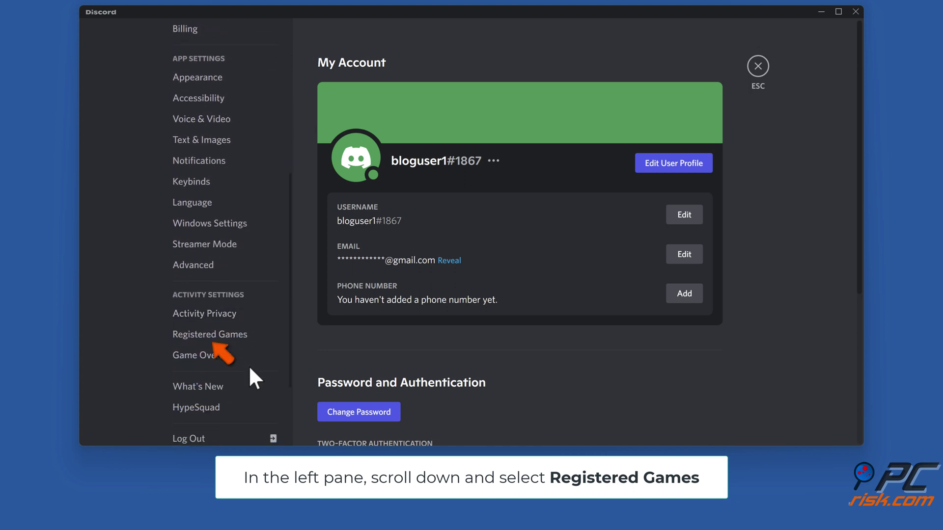
click(217, 341)
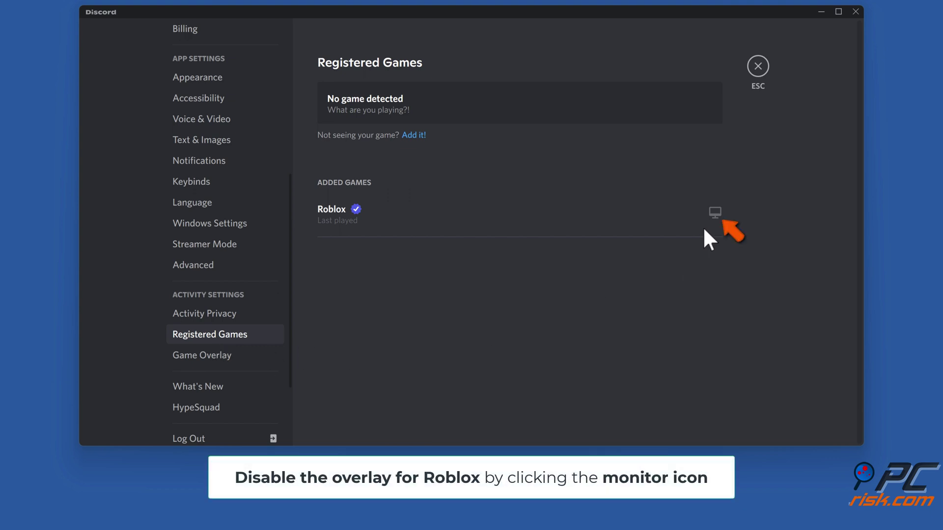
click(715, 216)
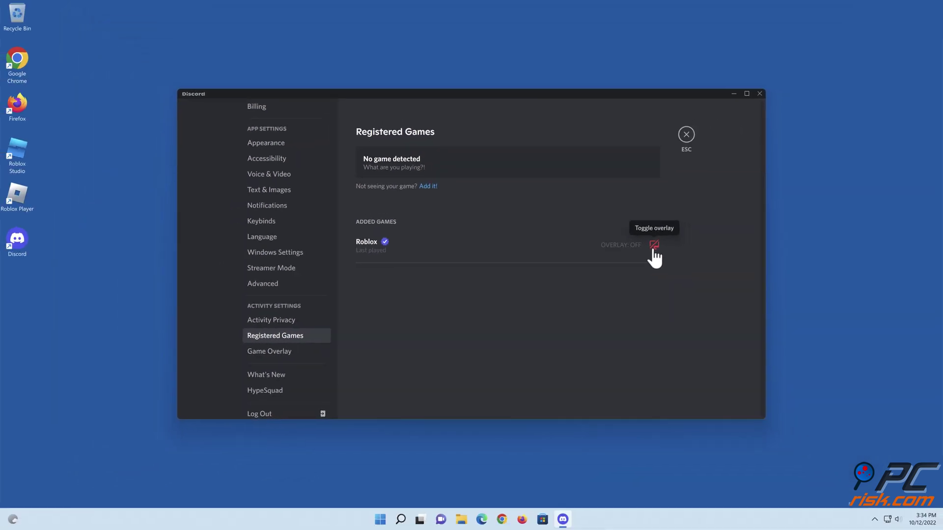
click(686, 135)
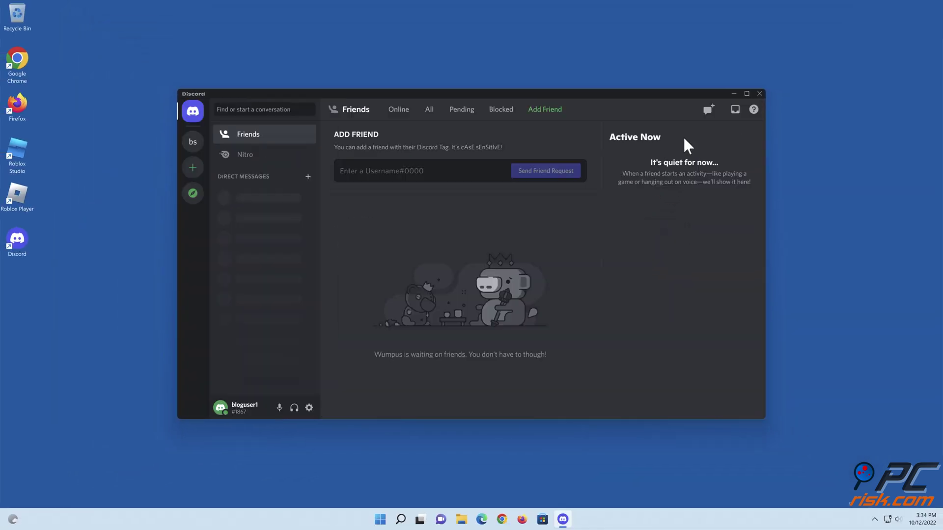
click(759, 94)
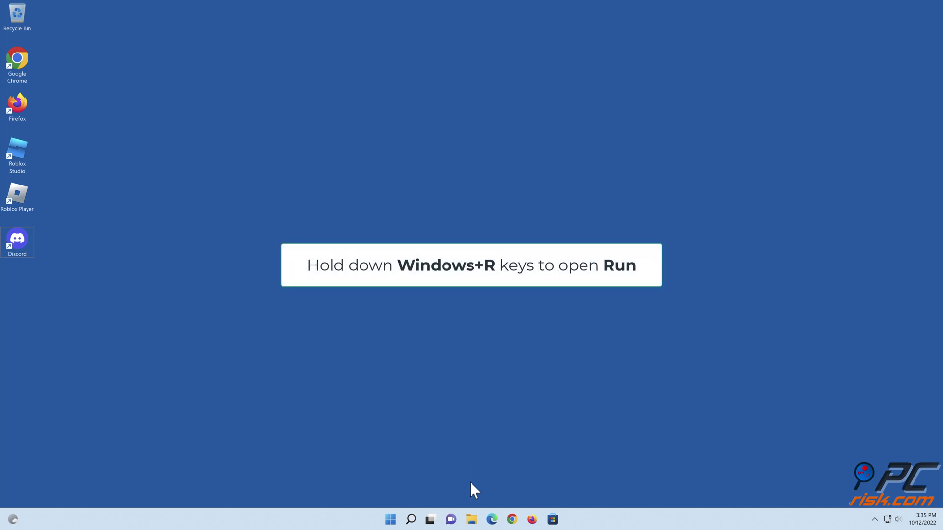
- Run ncpa.cpl from the Run box to bring up Network Connections
key(super+r)
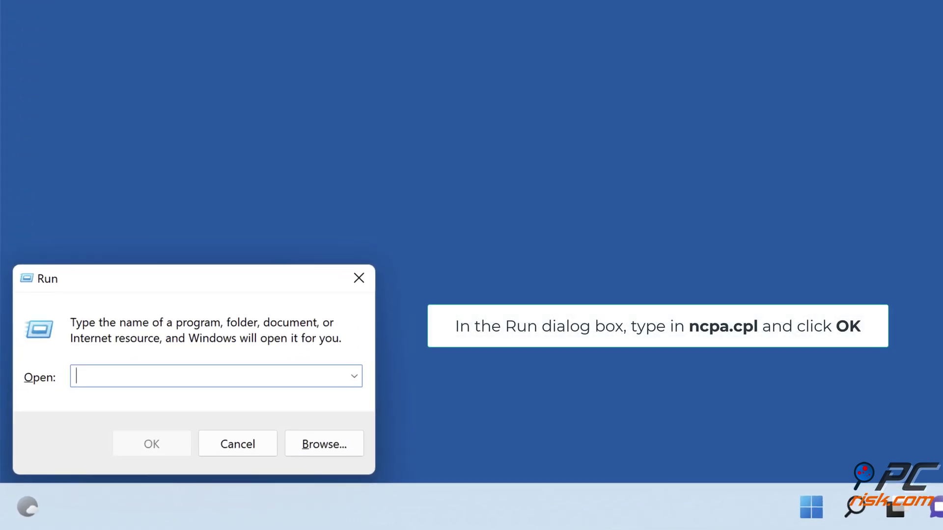
text(ncpa.cpl)
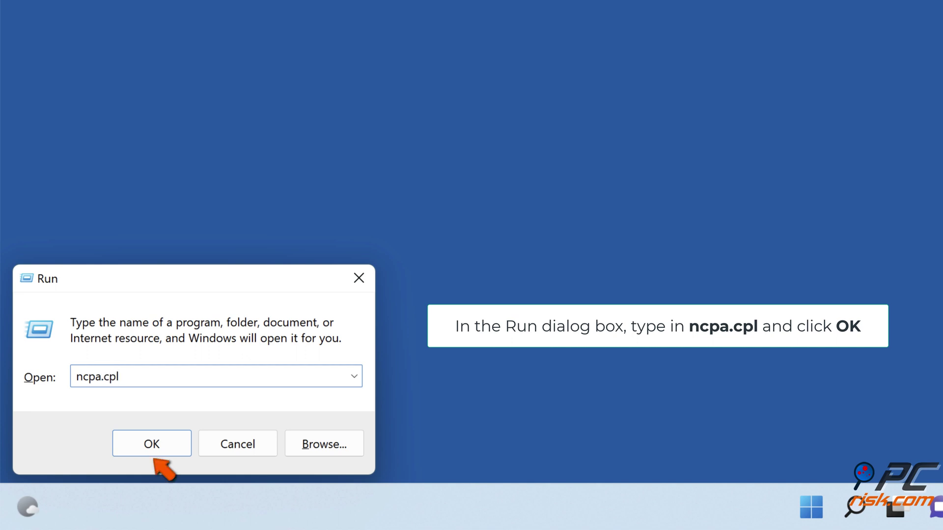
click(155, 451)
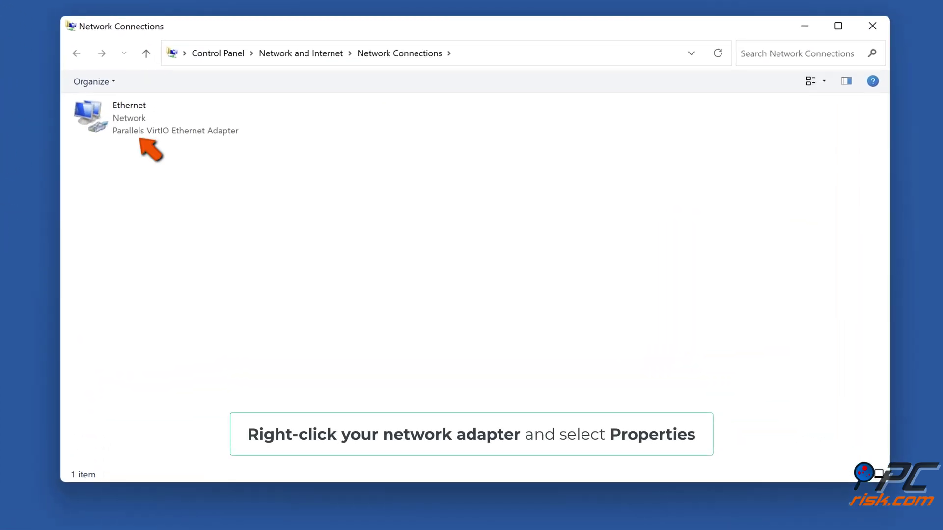
- Set Ethernet's TCP/IPv4 DNS servers to 1.1.1.1 and 1.0.0.1, save, and close all network windows
right_click(140, 132)
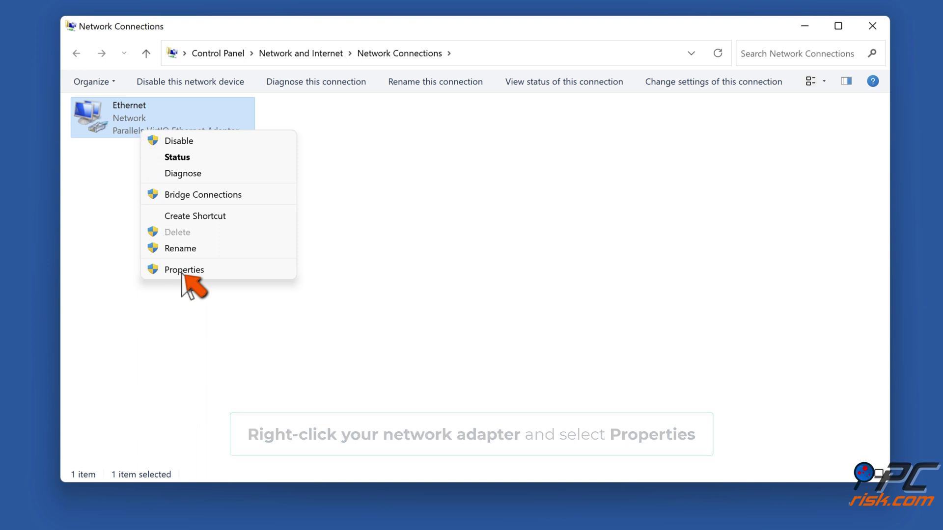
click(183, 271)
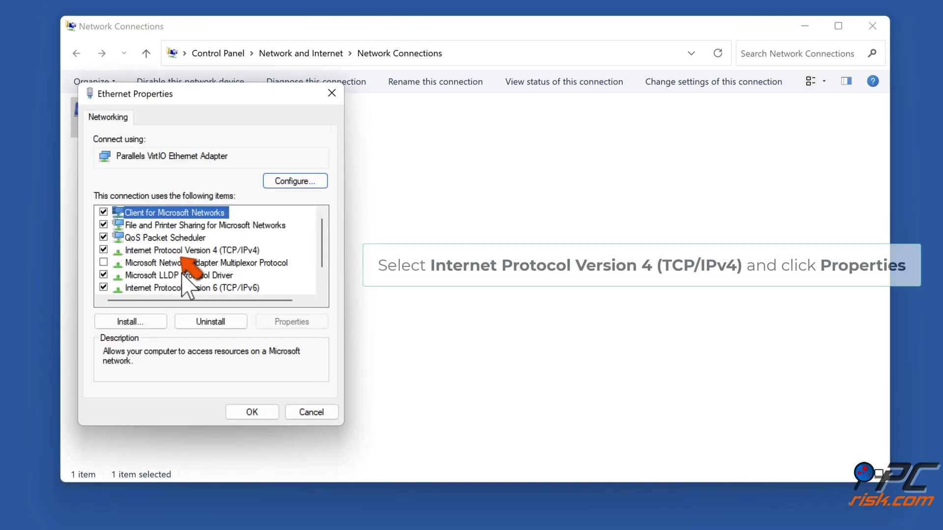
click(182, 252)
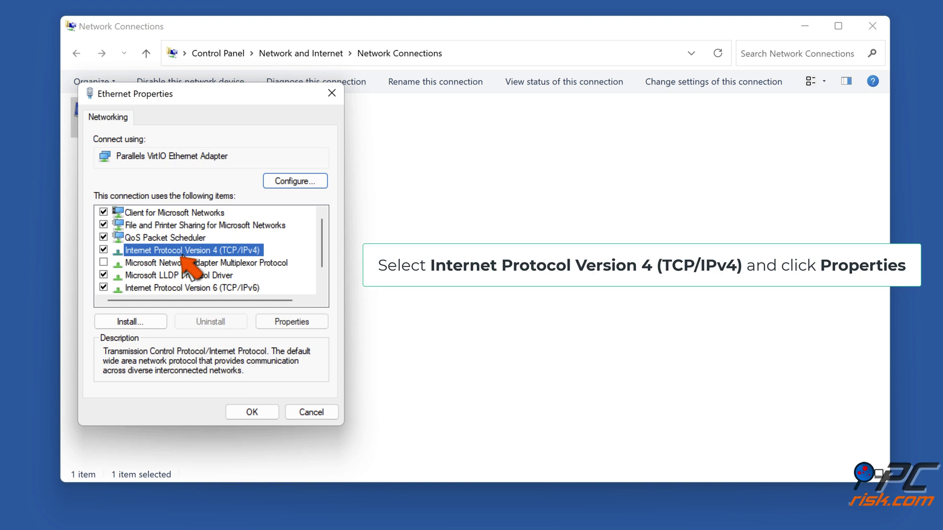
click(290, 326)
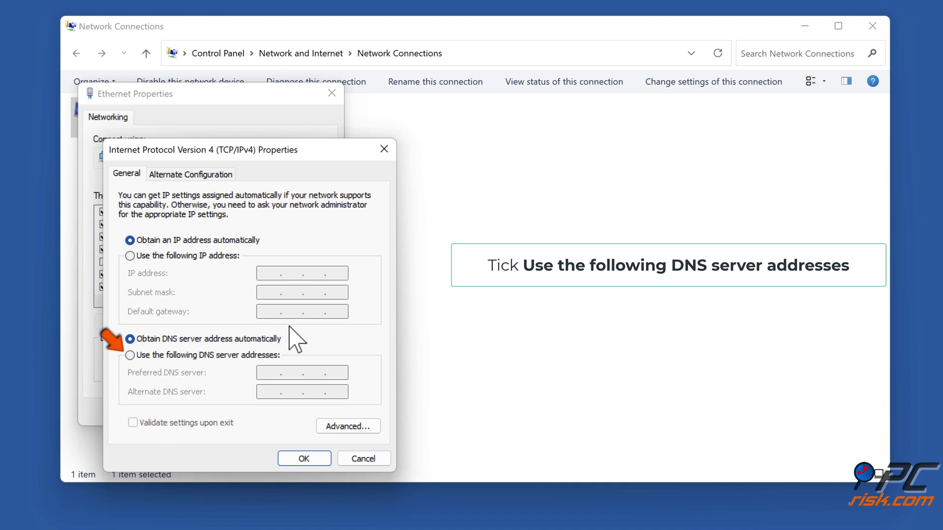
click(131, 358)
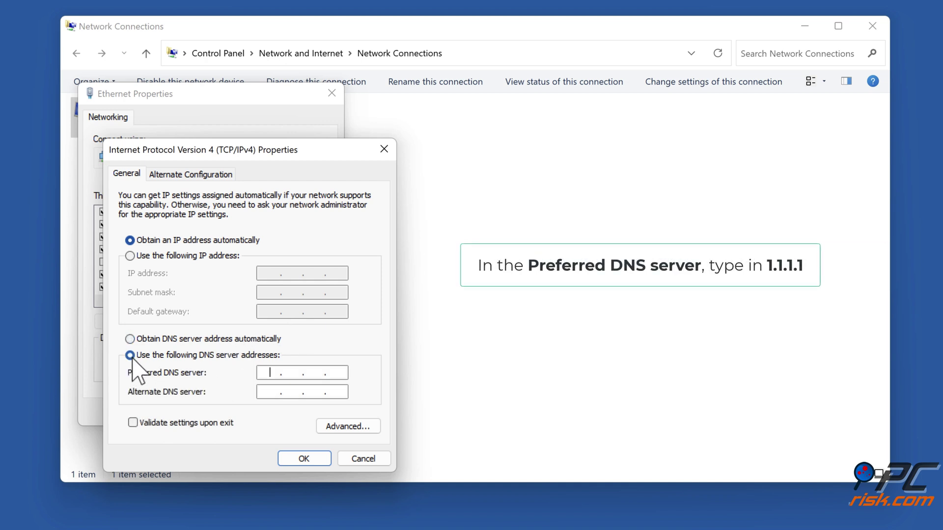
text(1.1.1.1)
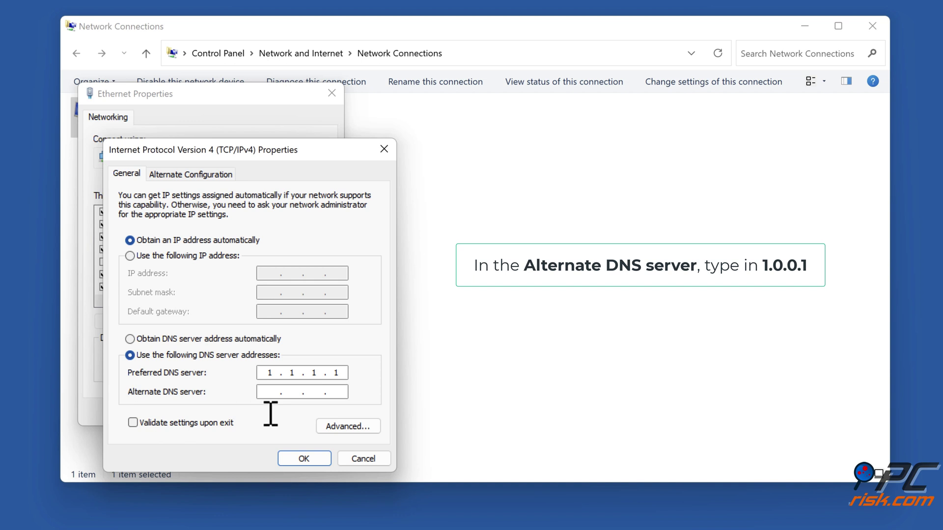
text(1.0.0.1)
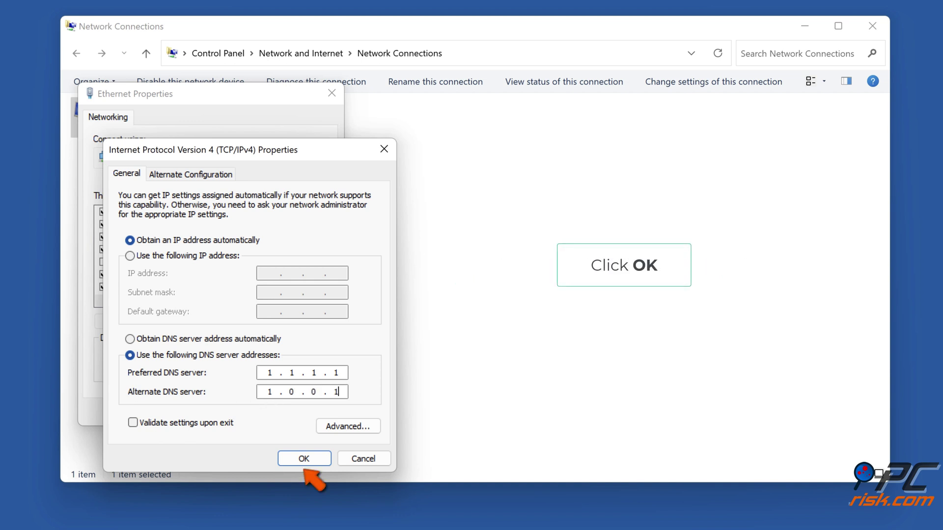
click(303, 457)
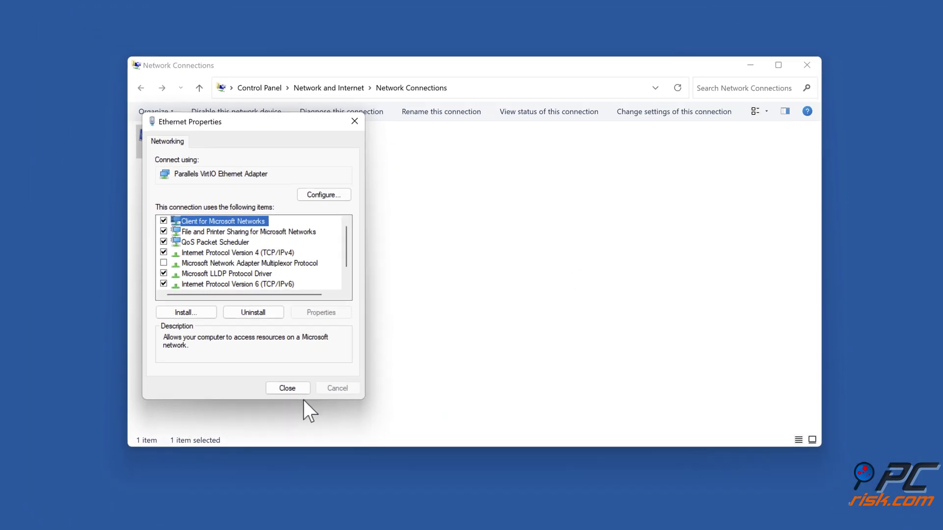
click(252, 412)
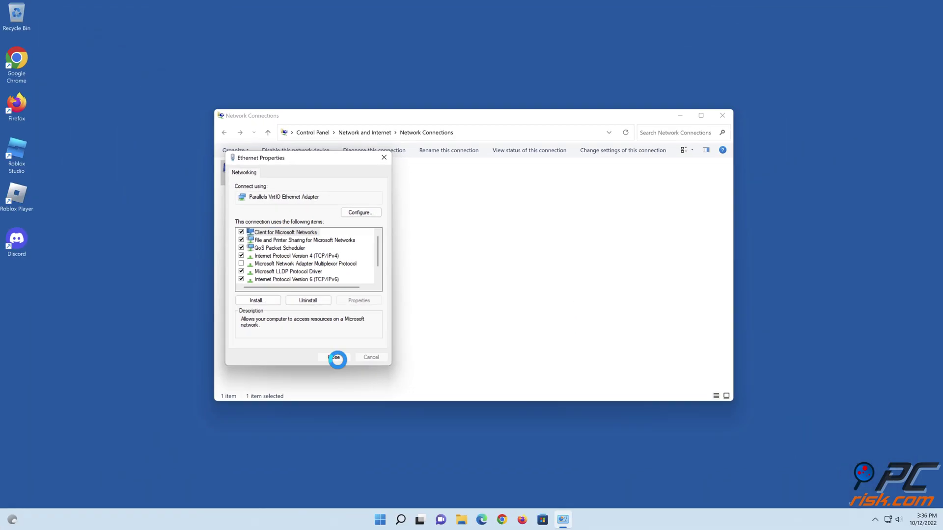
click(721, 116)
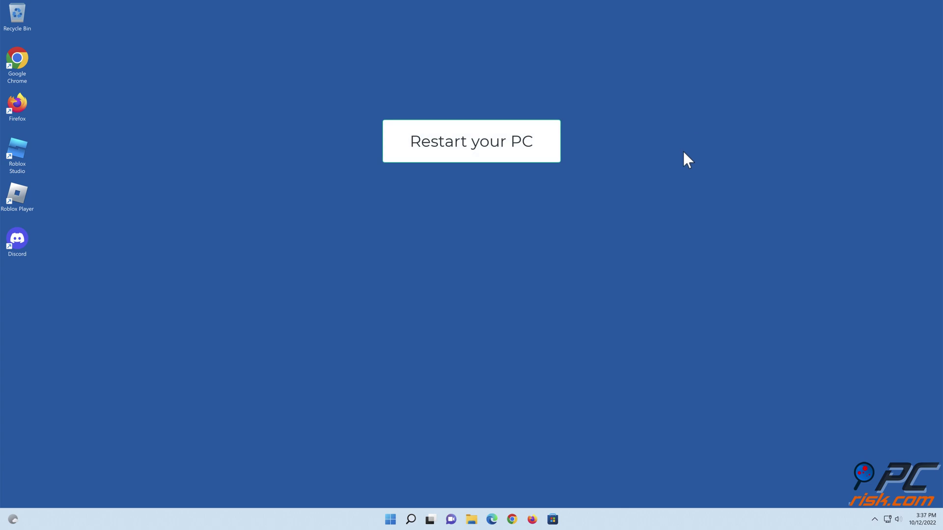
- Restart the PC again using Start > Power > Restart
click(389, 520)
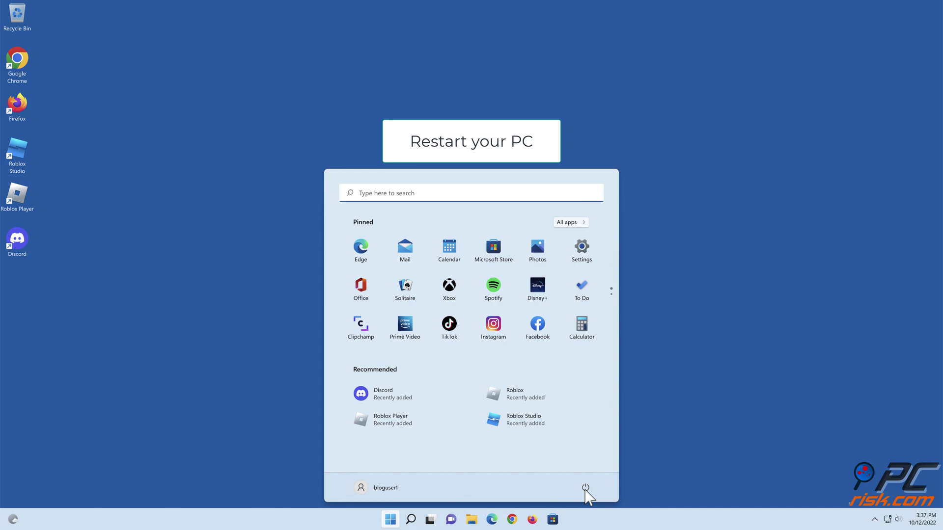
click(584, 489)
click(585, 471)
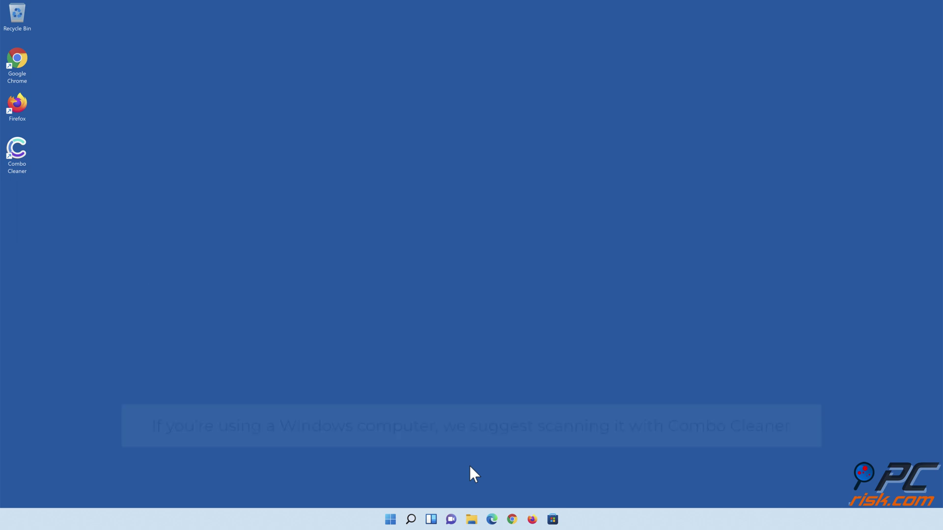
- Run a Combo Cleaner quick scan, quarantine the 323 detections, and turn on real-time anti-malware protection
double_click(24, 167)
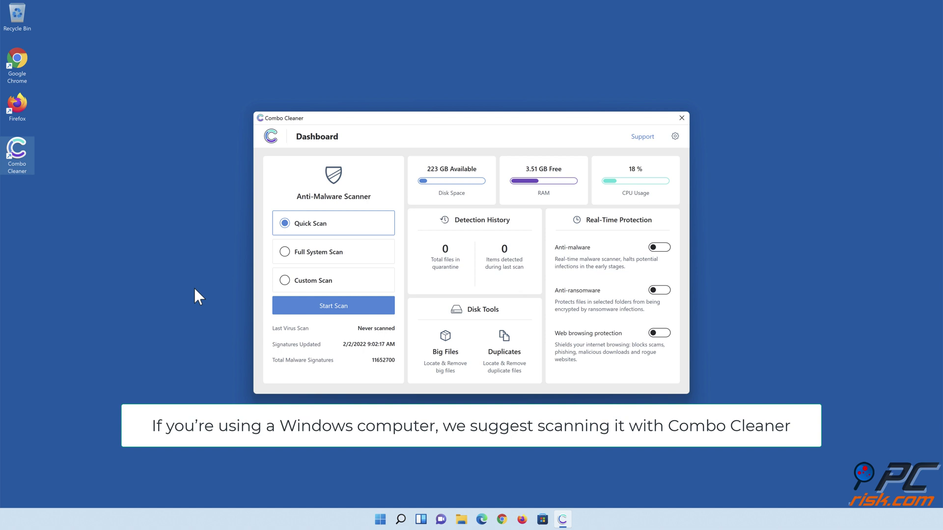
click(334, 311)
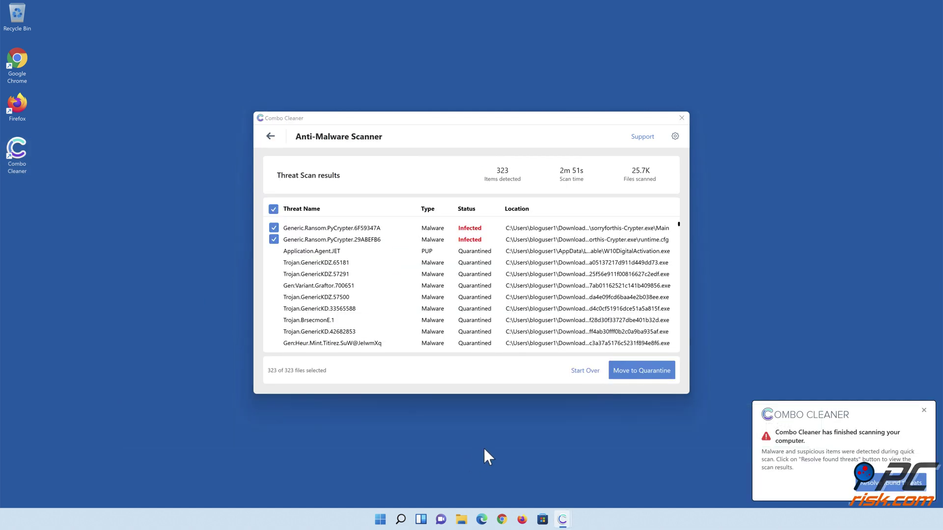
click(638, 376)
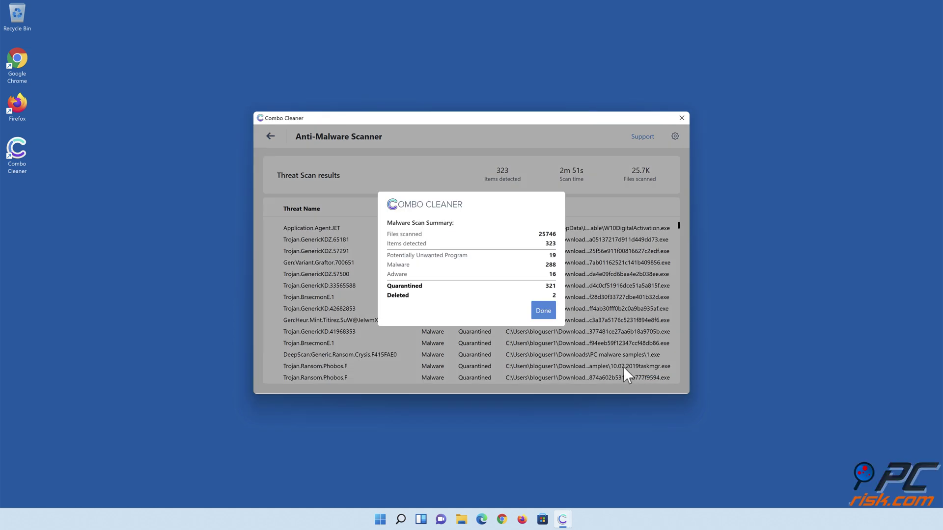
click(542, 313)
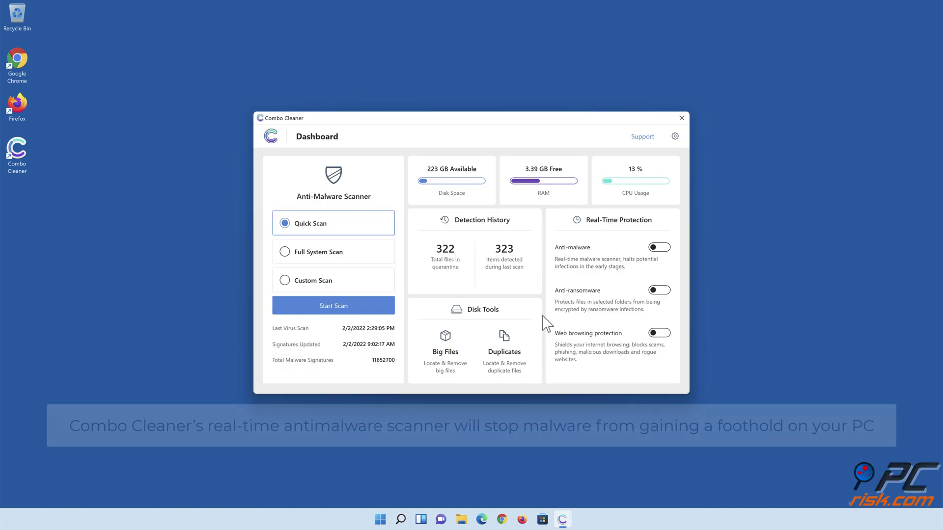
click(659, 248)
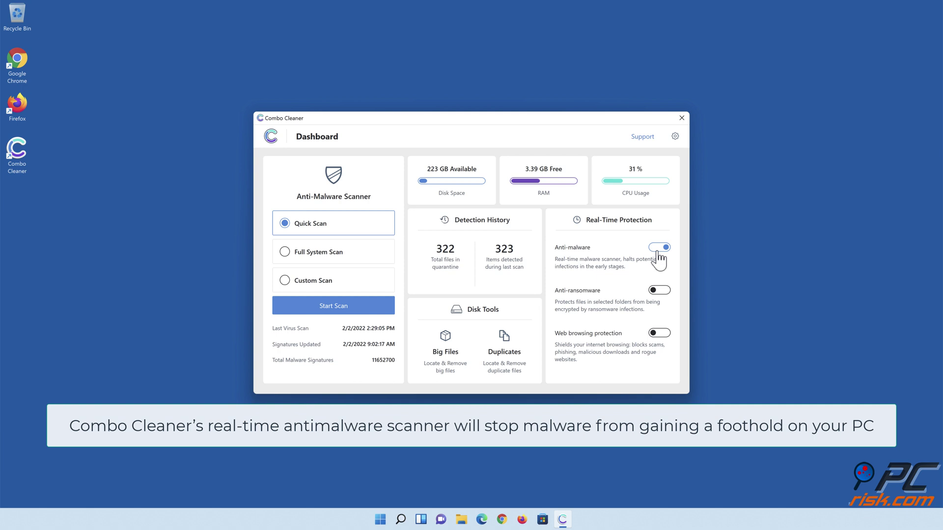
- Enable anti-ransomware protection and add the Libraries > Documents folder as a protected folder
click(660, 292)
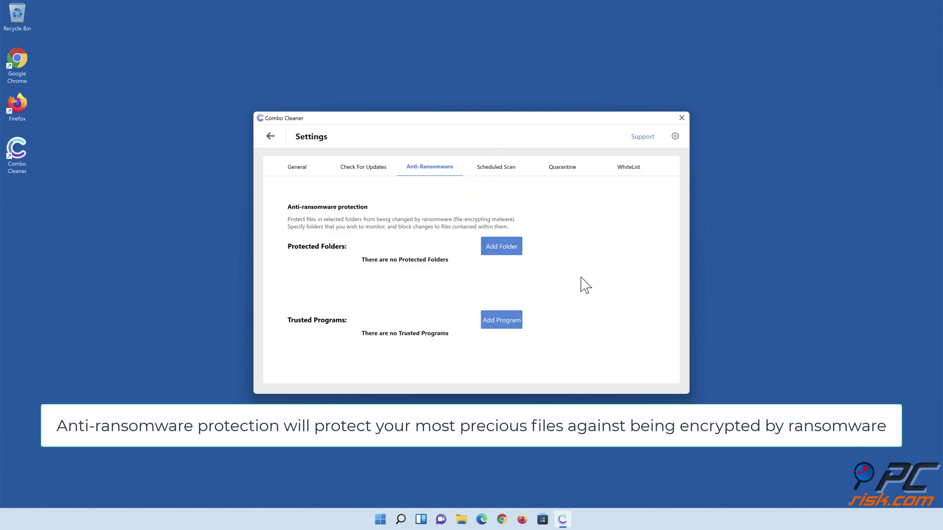
click(502, 248)
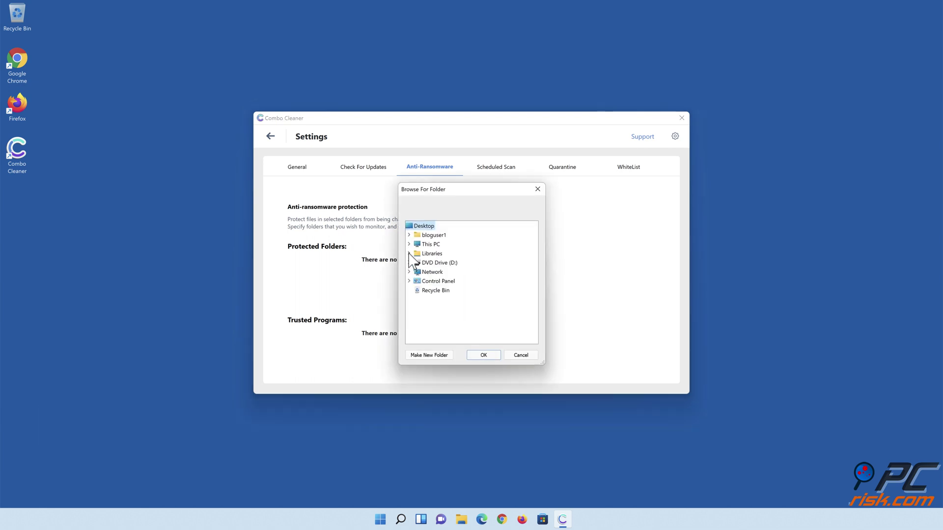
click(409, 254)
click(417, 272)
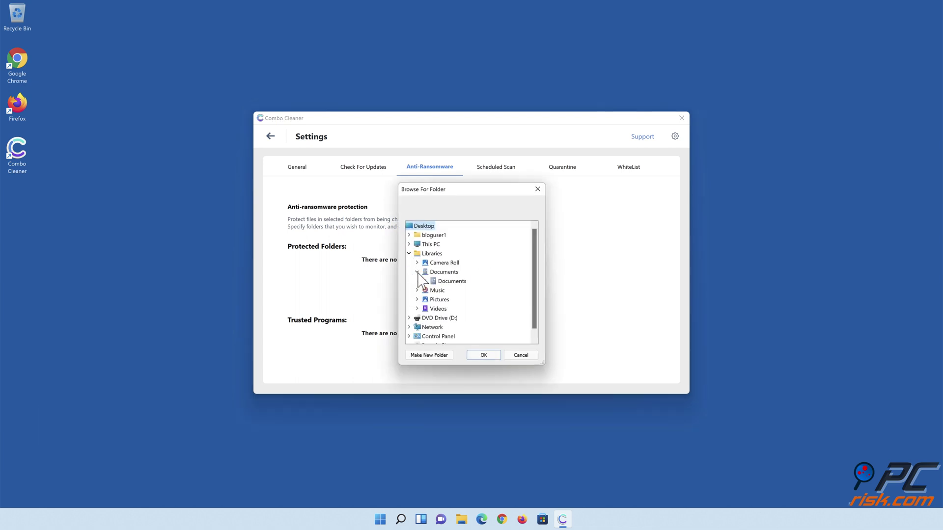
click(449, 282)
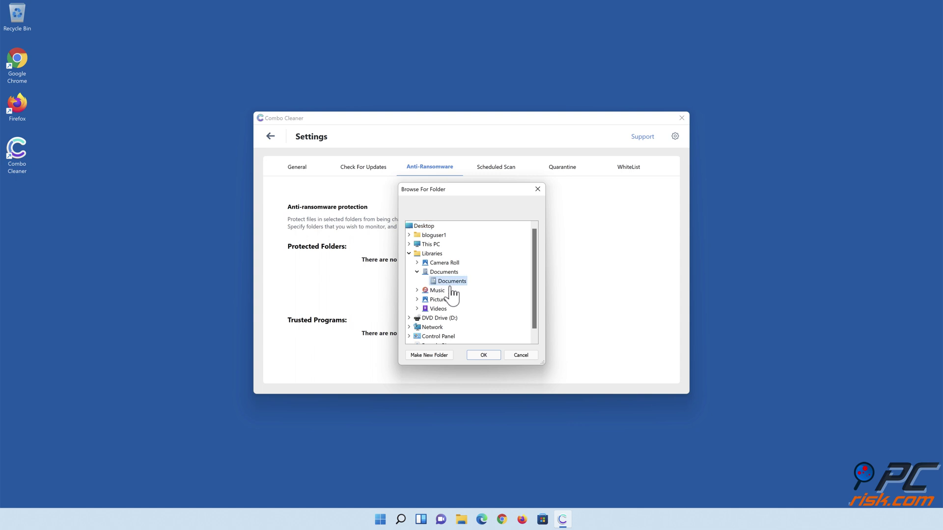
click(483, 355)
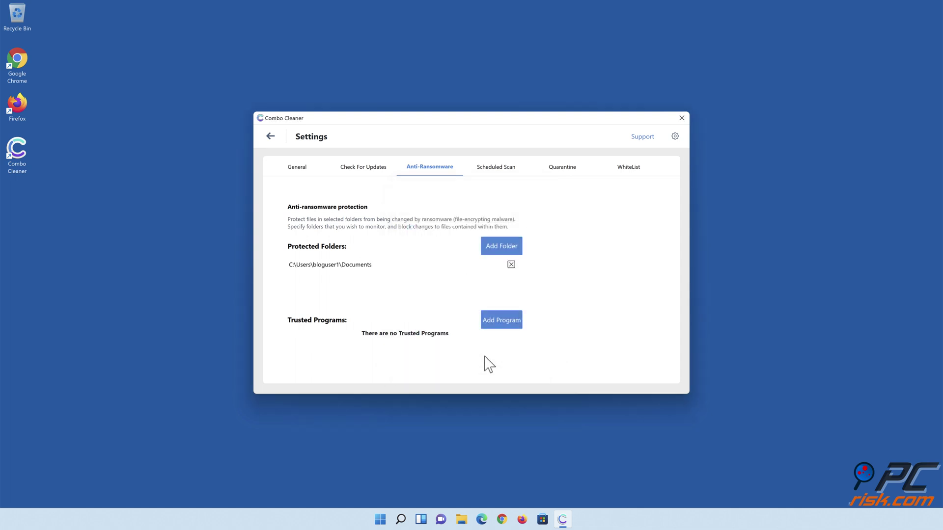
- From the dashboard, switch on web browsing protection, then close Combo Cleaner
click(271, 138)
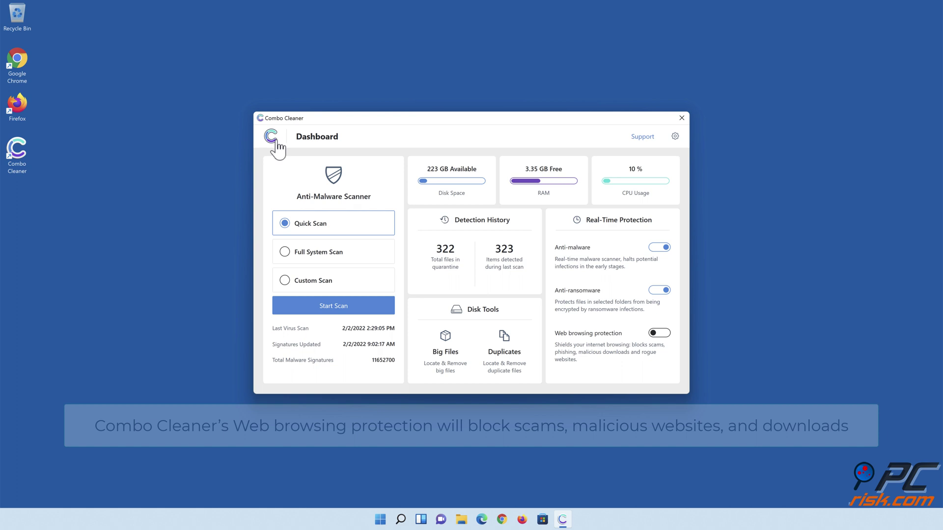
click(660, 339)
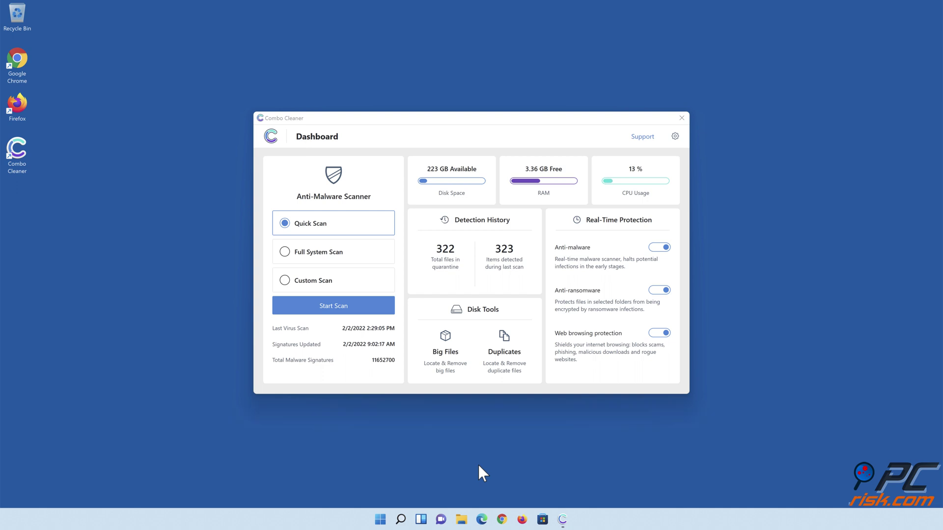
click(682, 118)
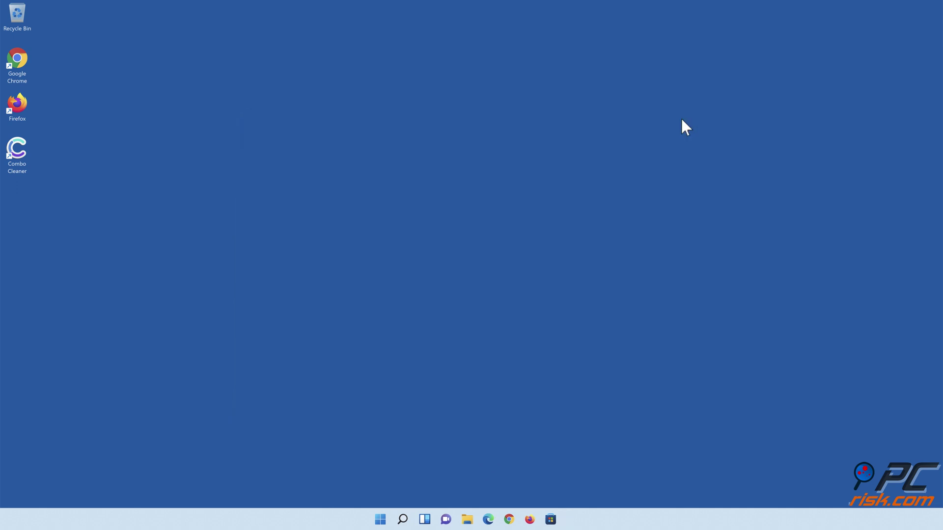